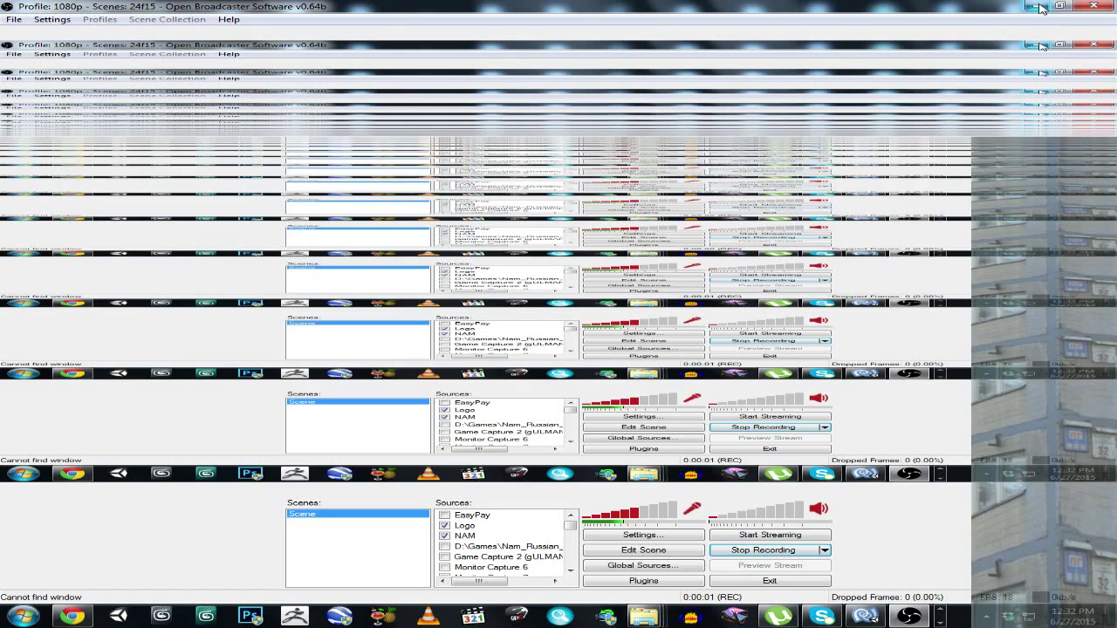
Examine the test.exe build and its test_Data folder inside the Unity Auto Update folder.
left_click(1037, 6)
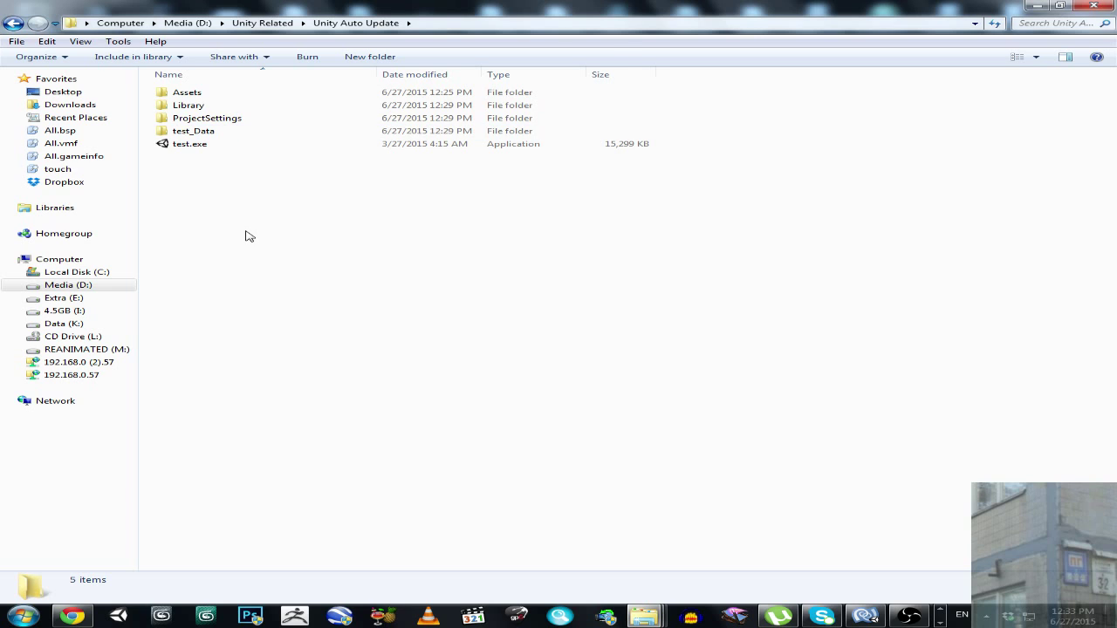
left_click(203, 145)
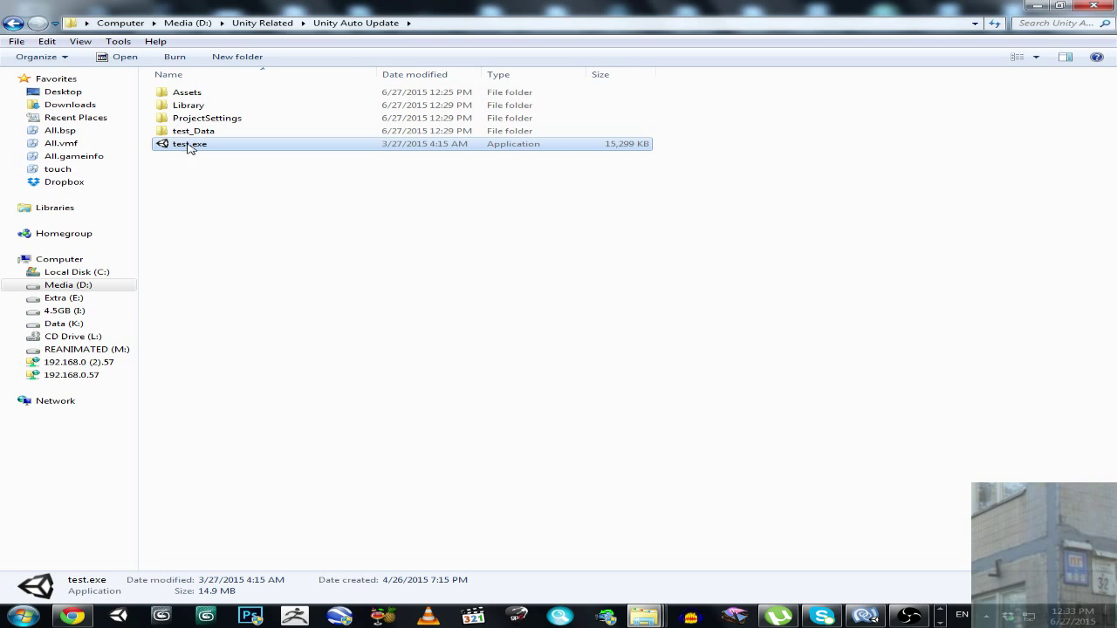
mouse_move(192, 149)
double_click(198, 132)
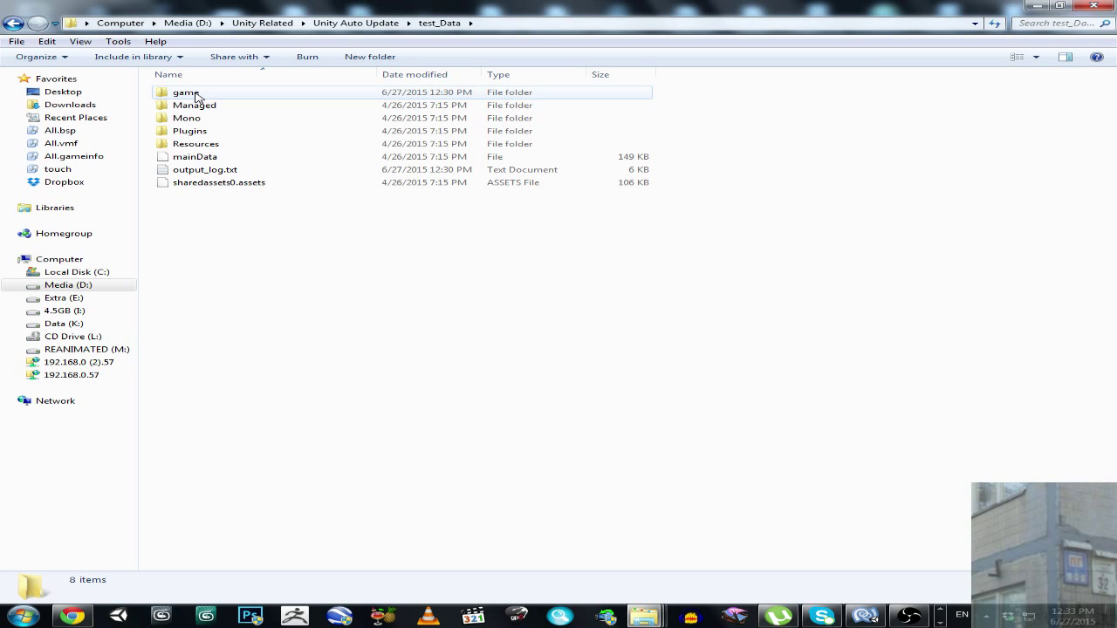
left_click(356, 23)
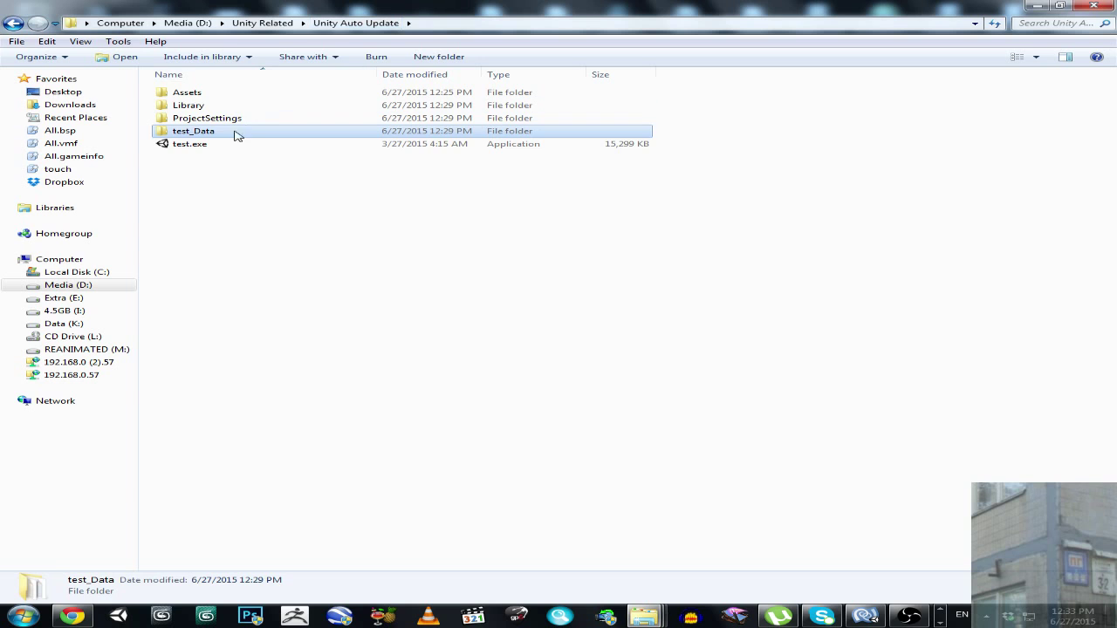
left_click(194, 145)
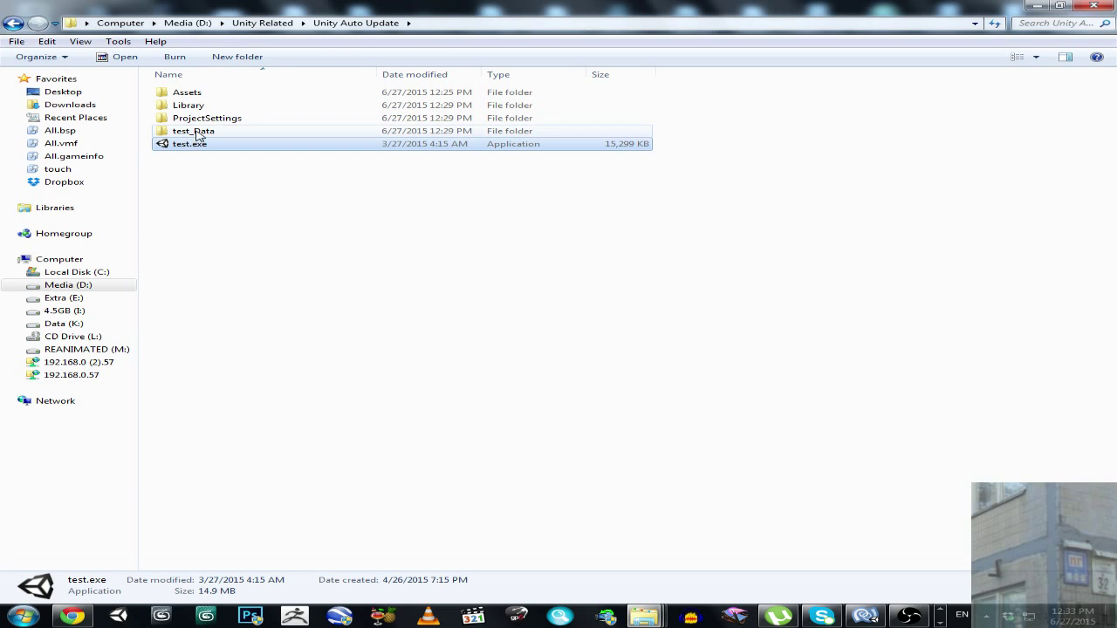
double_click(193, 131)
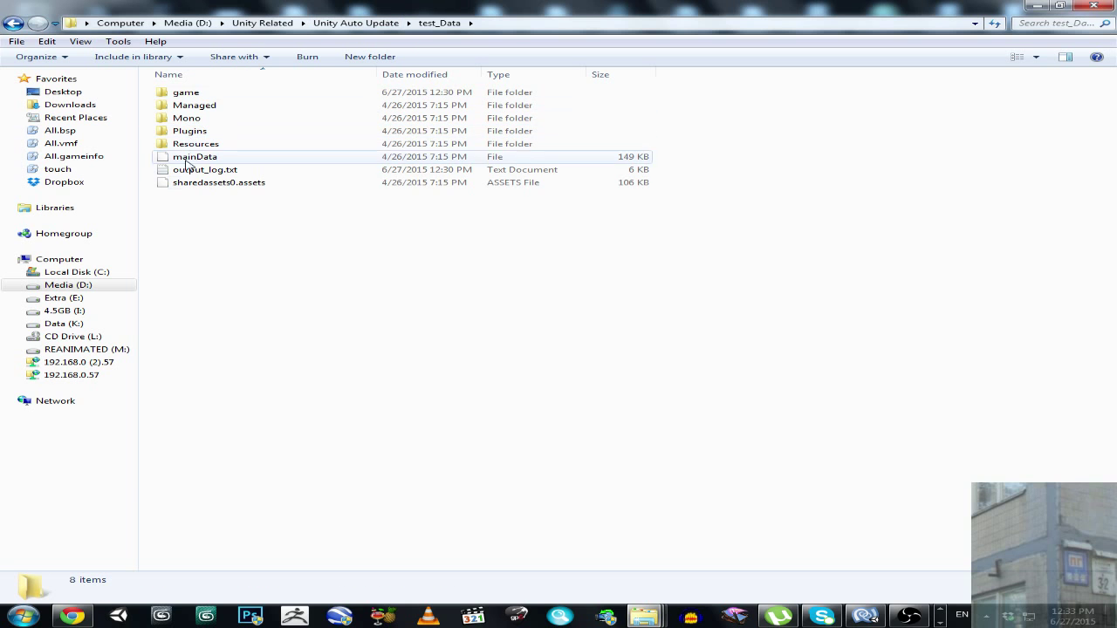
Check the version number stored in gameVersion.txt in the game folder of test_Data, and close the file.
mouse_move(222, 188)
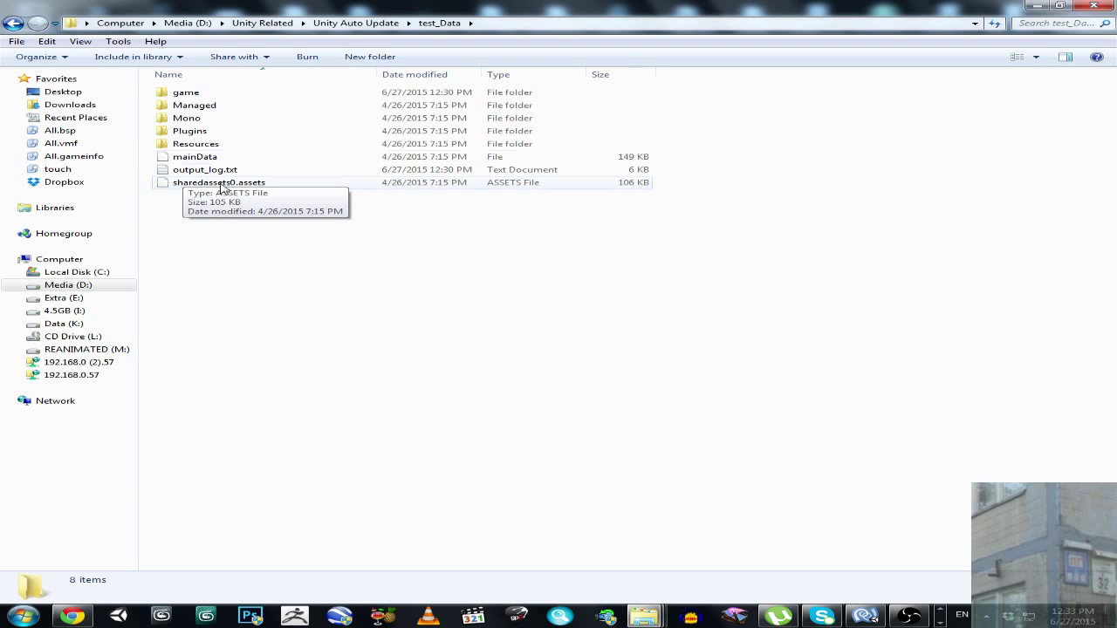
double_click(186, 92)
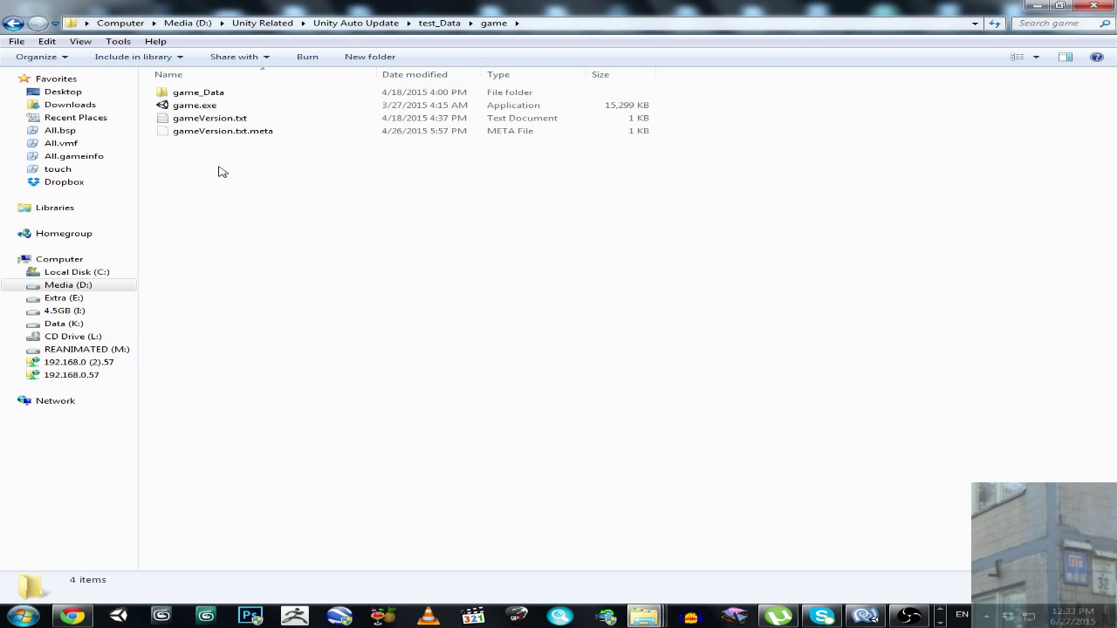
double_click(210, 119)
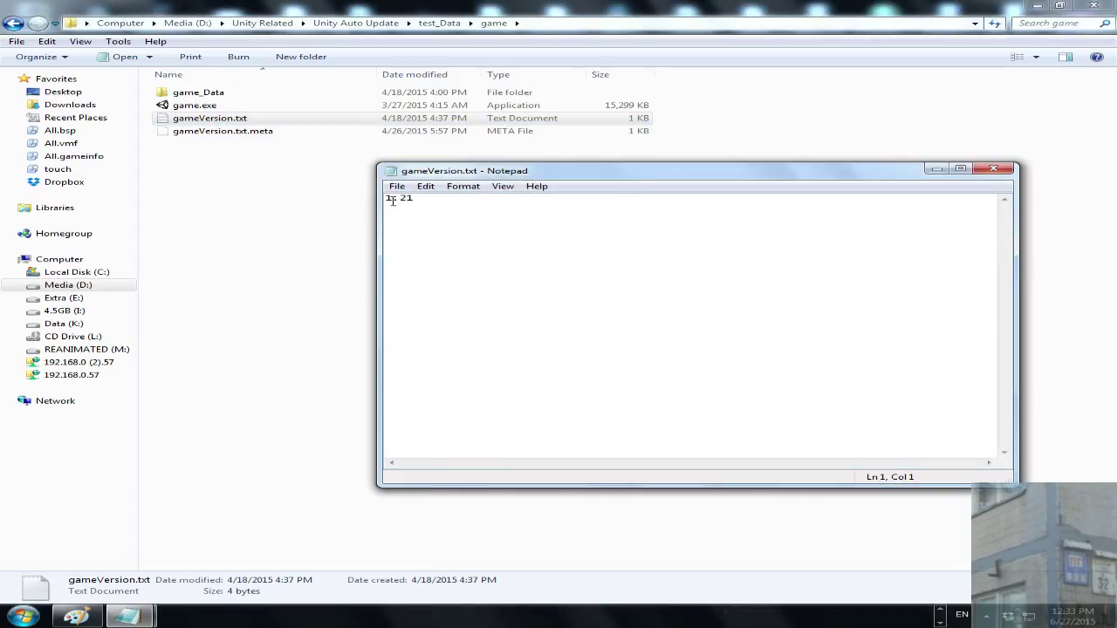
left_click(994, 169)
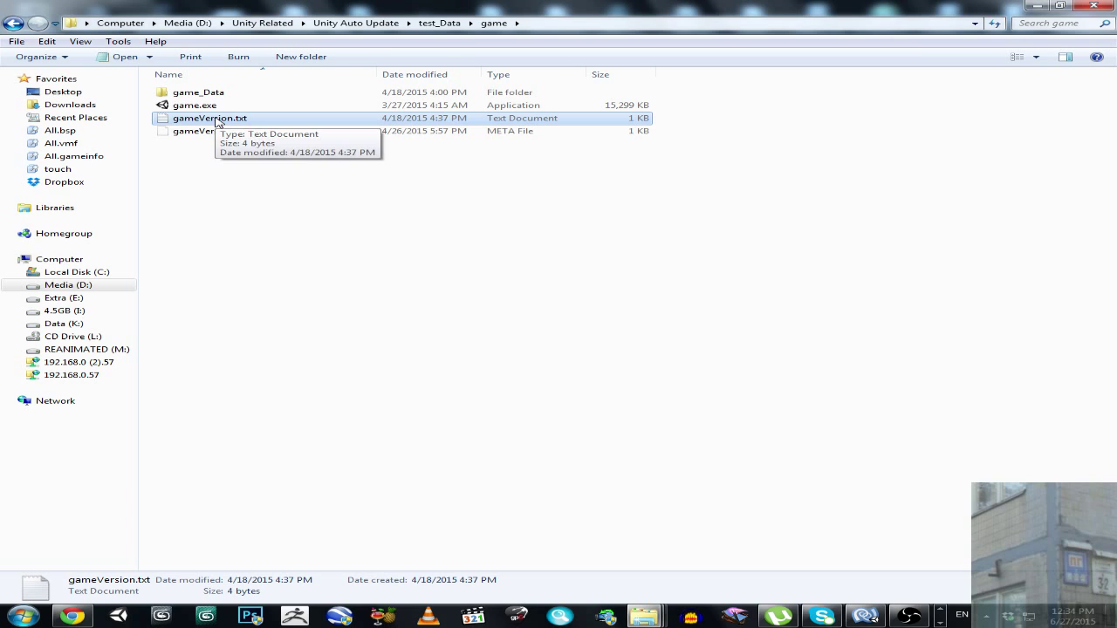
Permanently delete the game folder from test_Data.
left_click(439, 23)
left_click(237, 225)
left_click(181, 92)
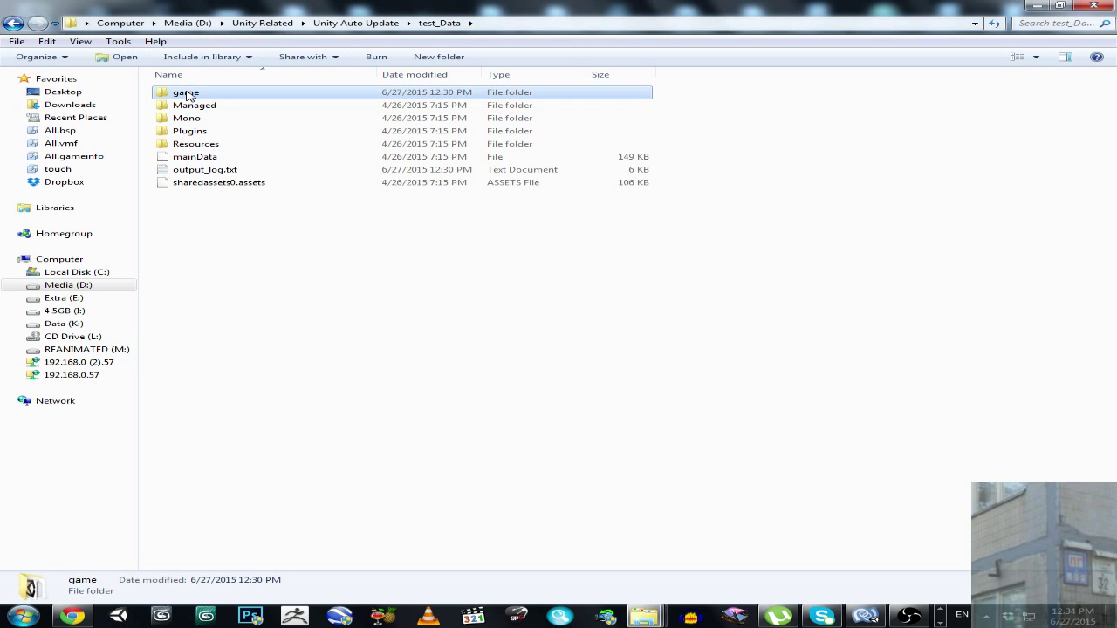
key("shift+Delete")
key("Return")
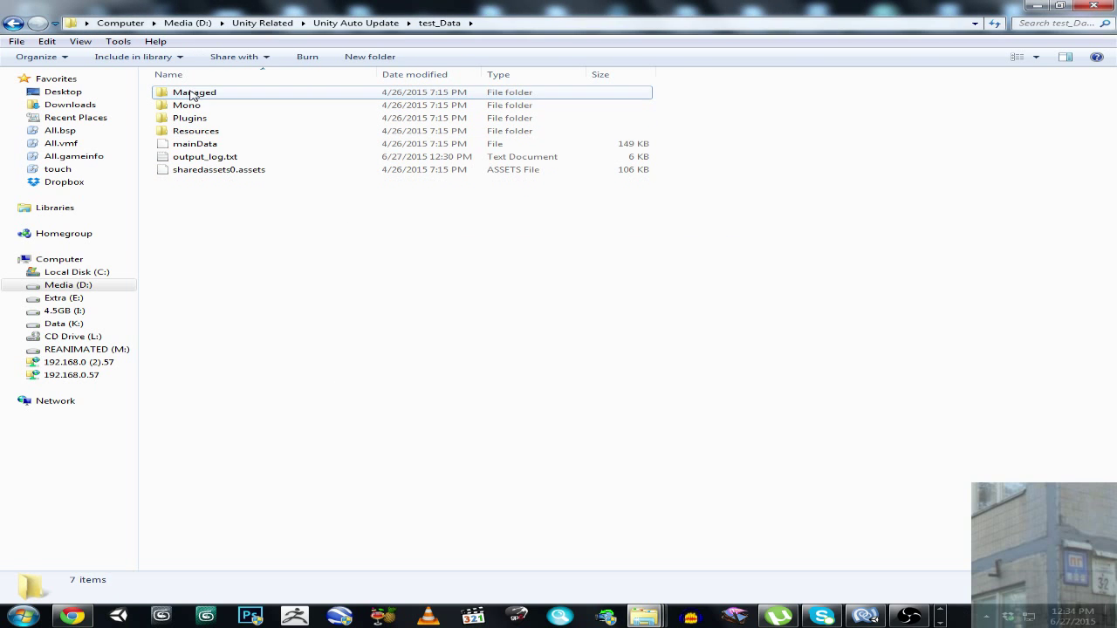
Open the Updater_NoGame.rar archive from the project's Assets folder in WinRAR and shrink its window from full screen.
left_click(377, 24)
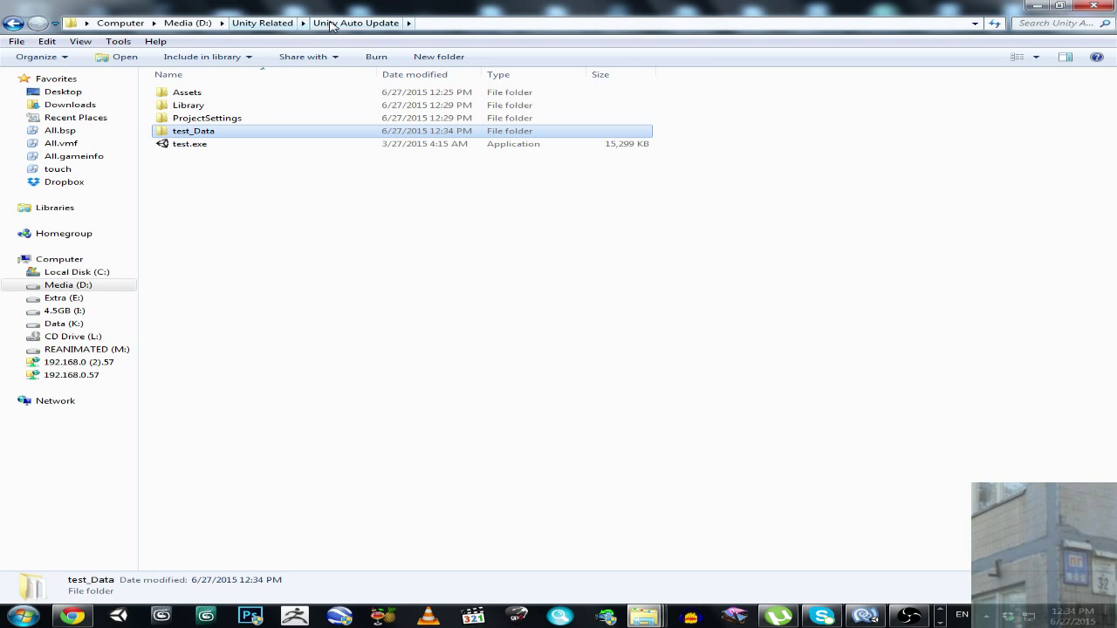
double_click(209, 92)
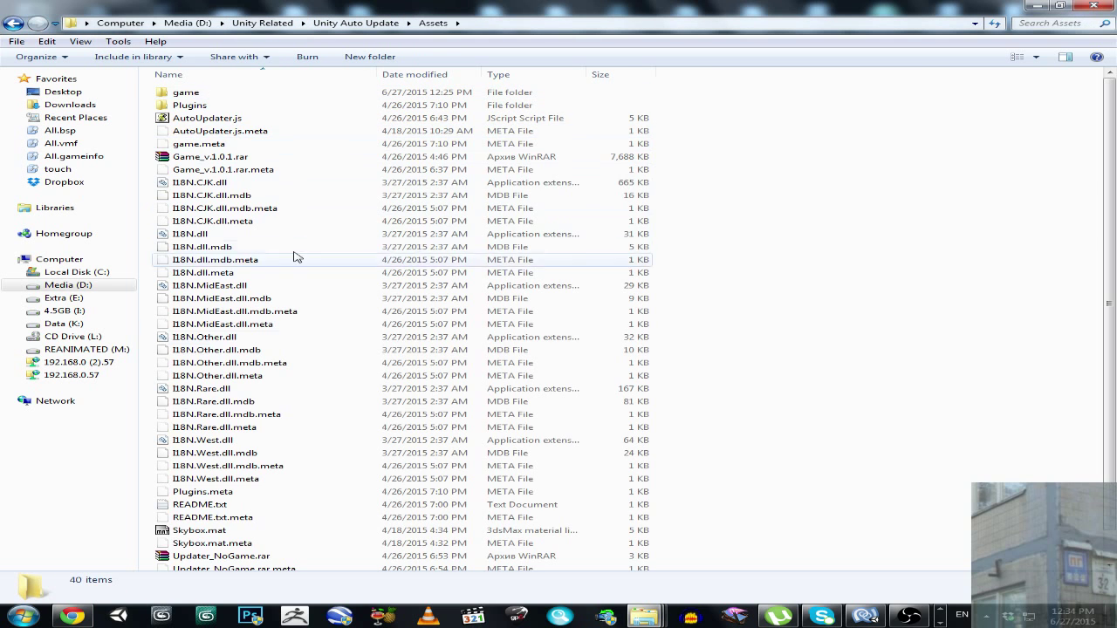
scroll(295, 449, "down", 1)
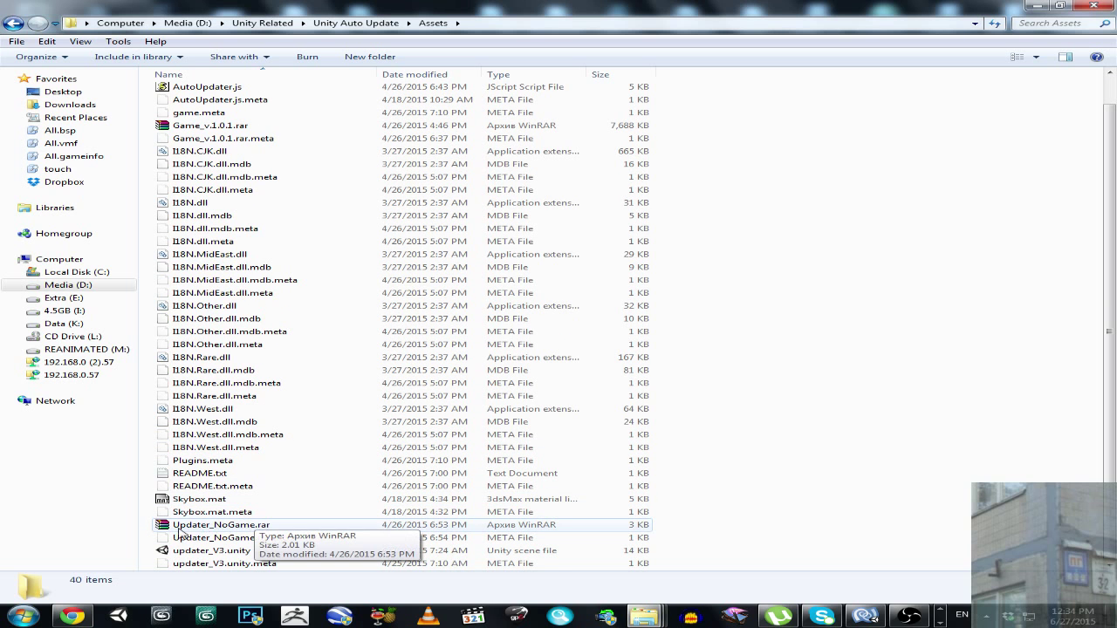
double_click(174, 526)
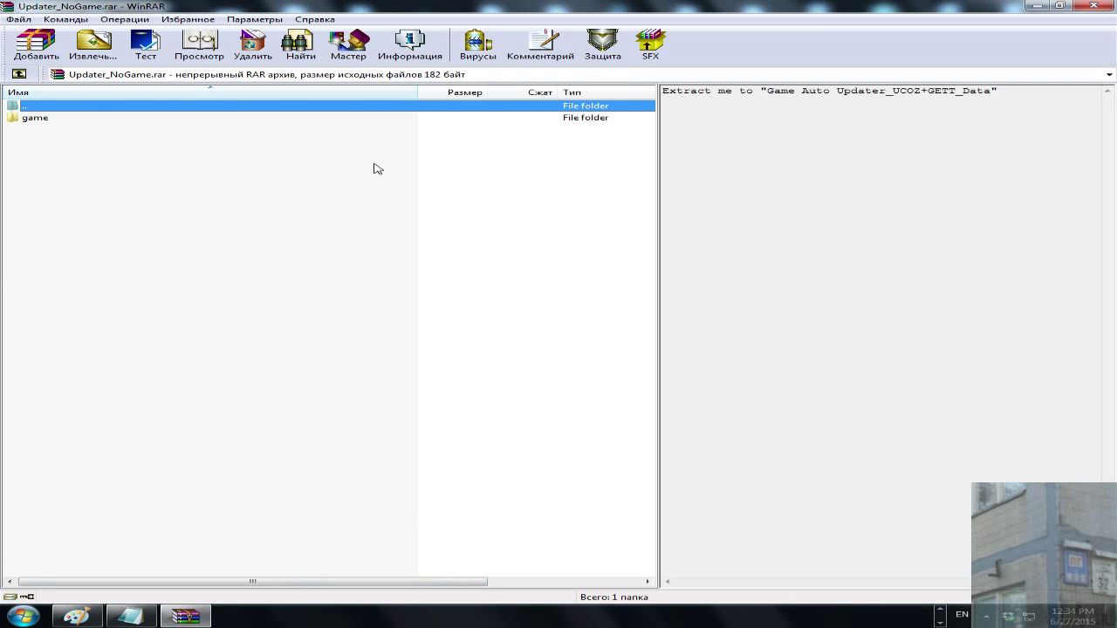
double_click(295, 9)
Navigate to the test_Data folder and bring the Updater_NoGame.rar archive window in front of it.
left_click(420, 23)
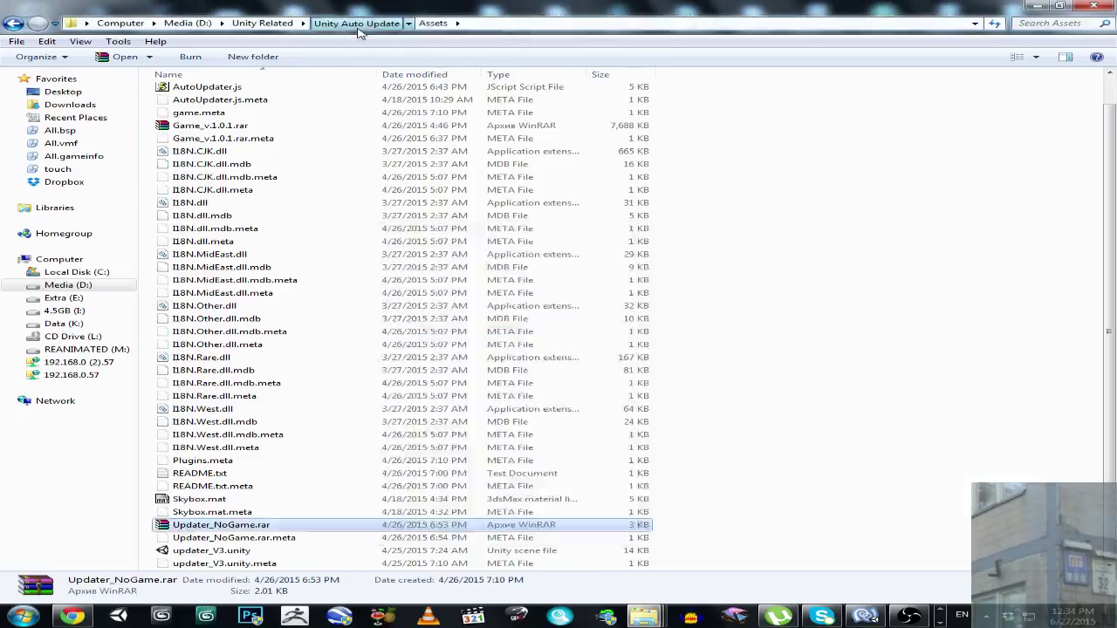
double_click(188, 132)
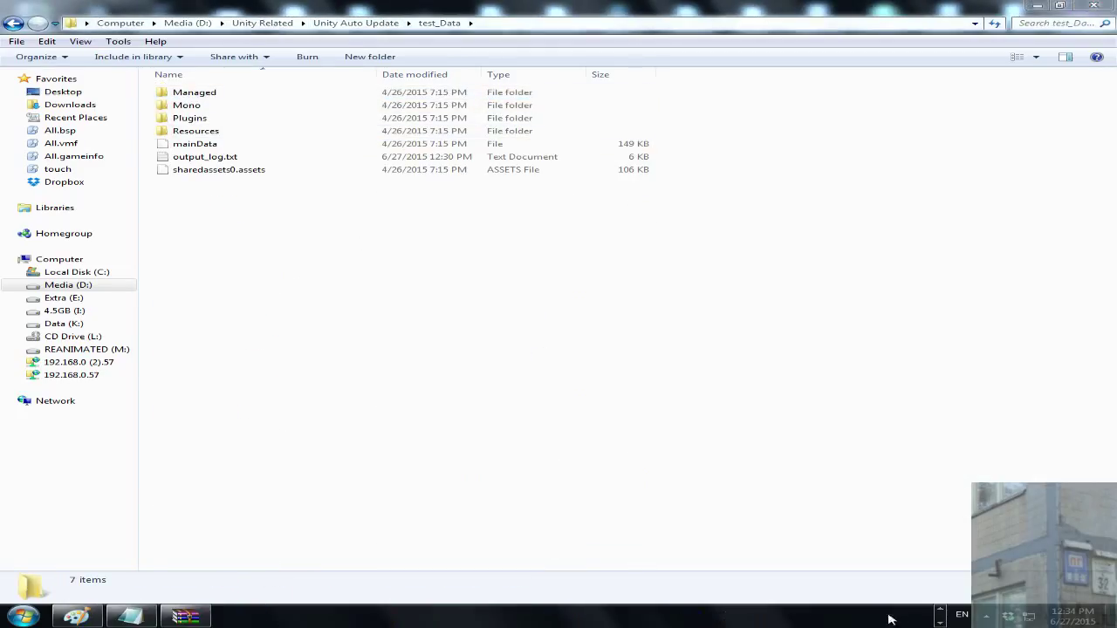
left_click(185, 616)
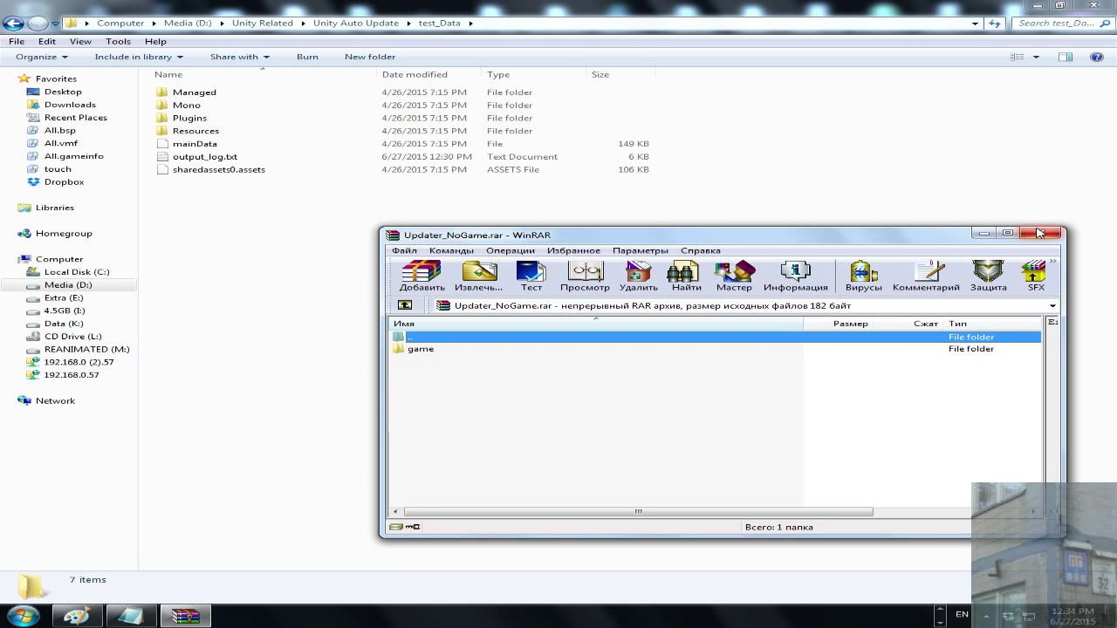
Read the archive comment on where to extract, highlight the build name in it, and compare it with the test_Data folder.
left_click(1008, 233)
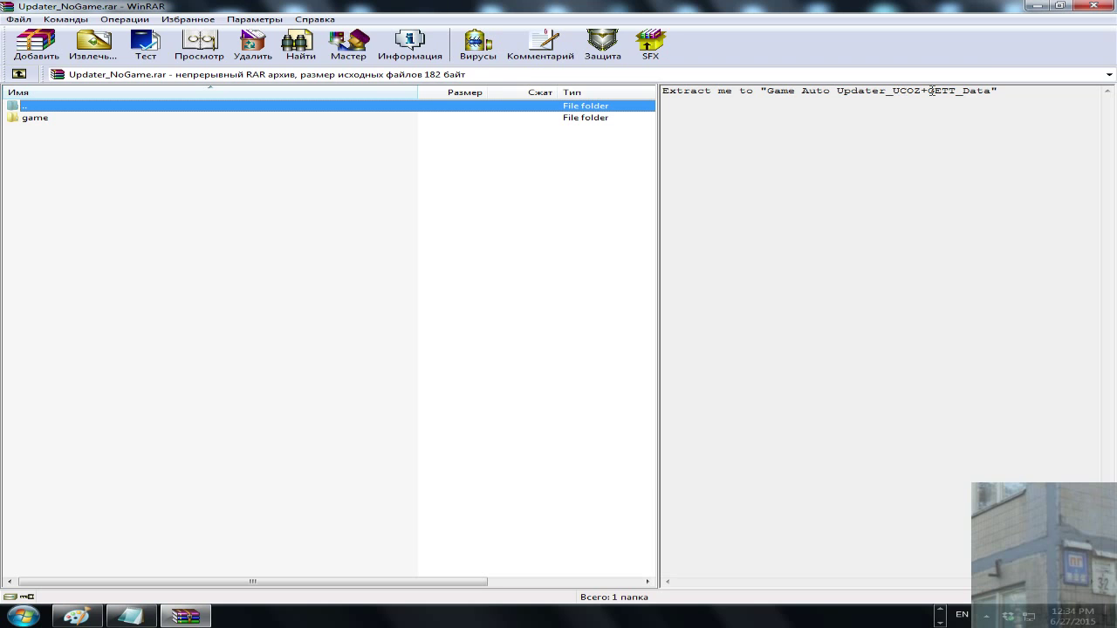
left_click_drag(870, 9, 885, 135)
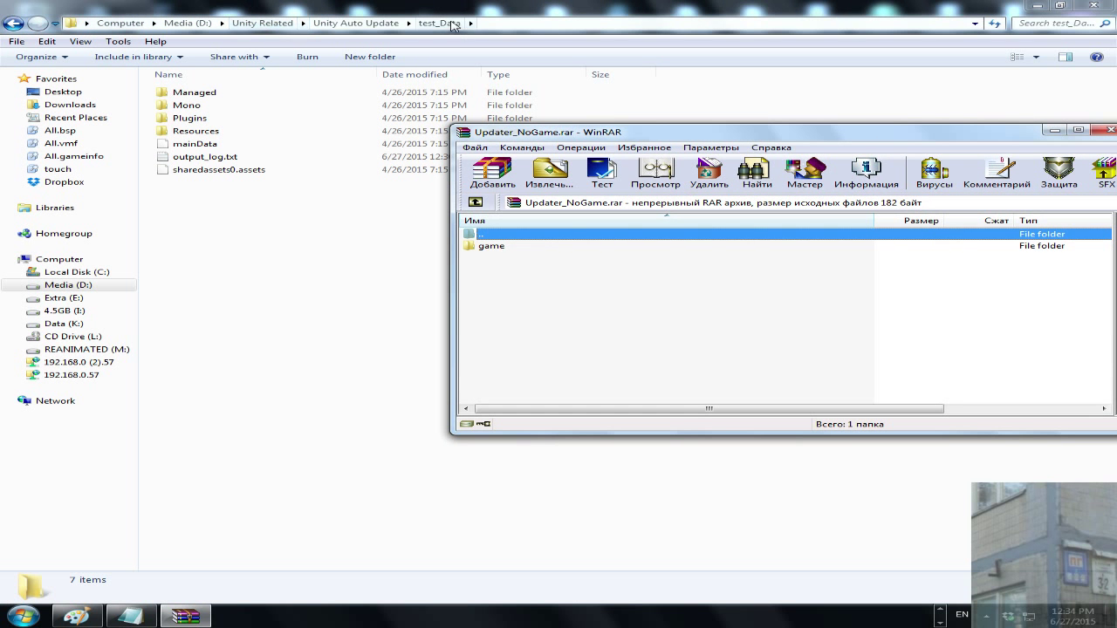
left_click_drag(621, 132, 363, 270)
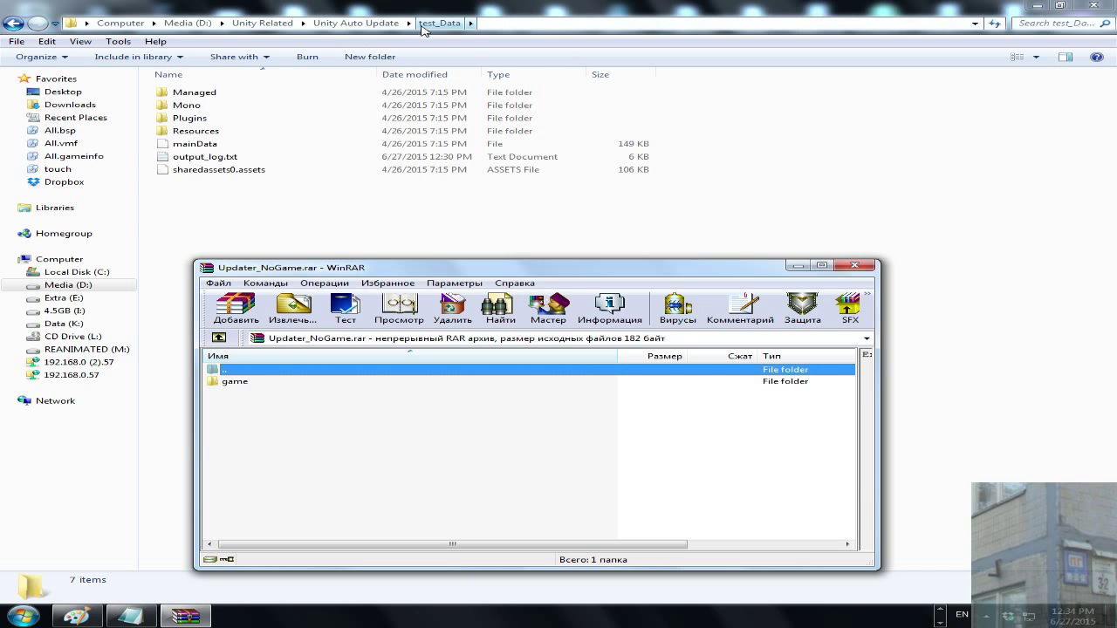
left_click_drag(515, 544, 737, 547)
left_click(821, 266)
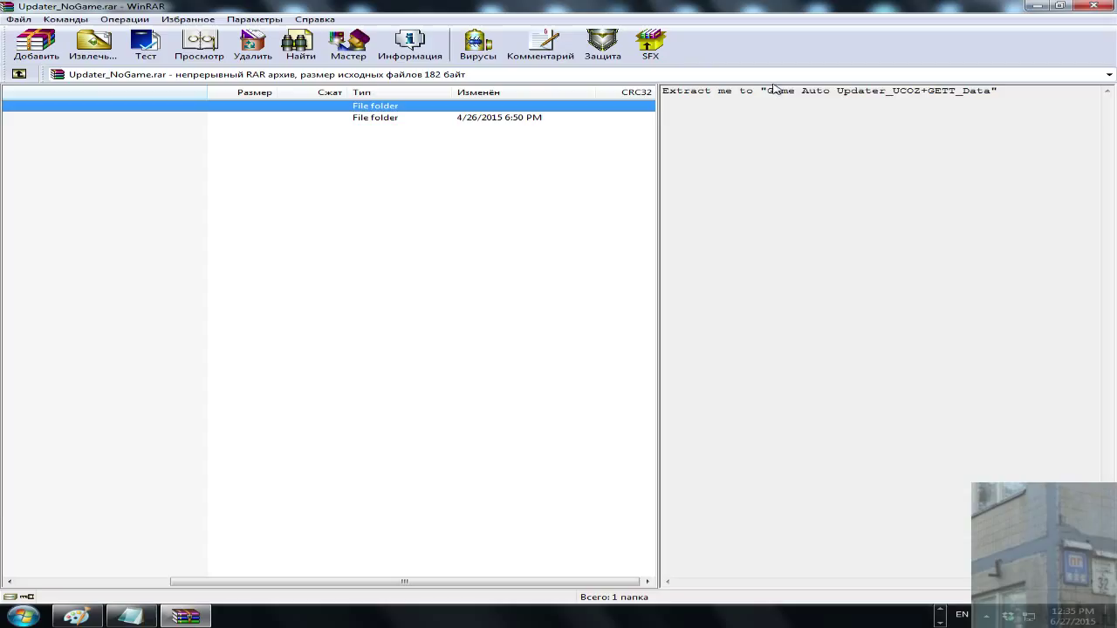
left_click_drag(767, 91, 957, 91)
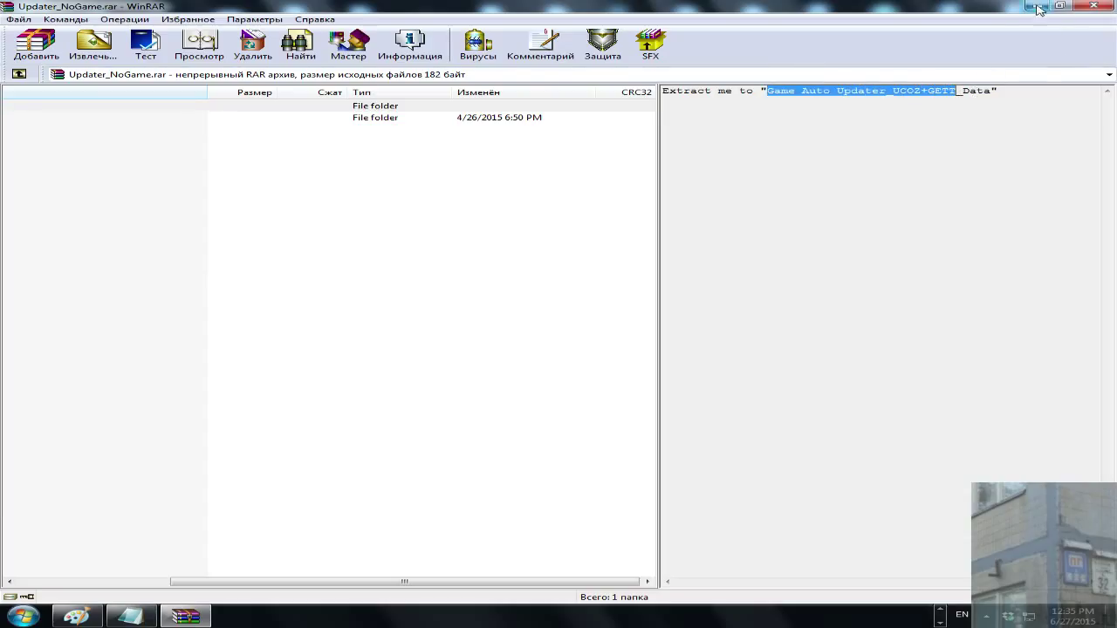
Extract the game folder from Updater_NoGame.rar into the test_Data folder.
left_click_drag(581, 585, 312, 586)
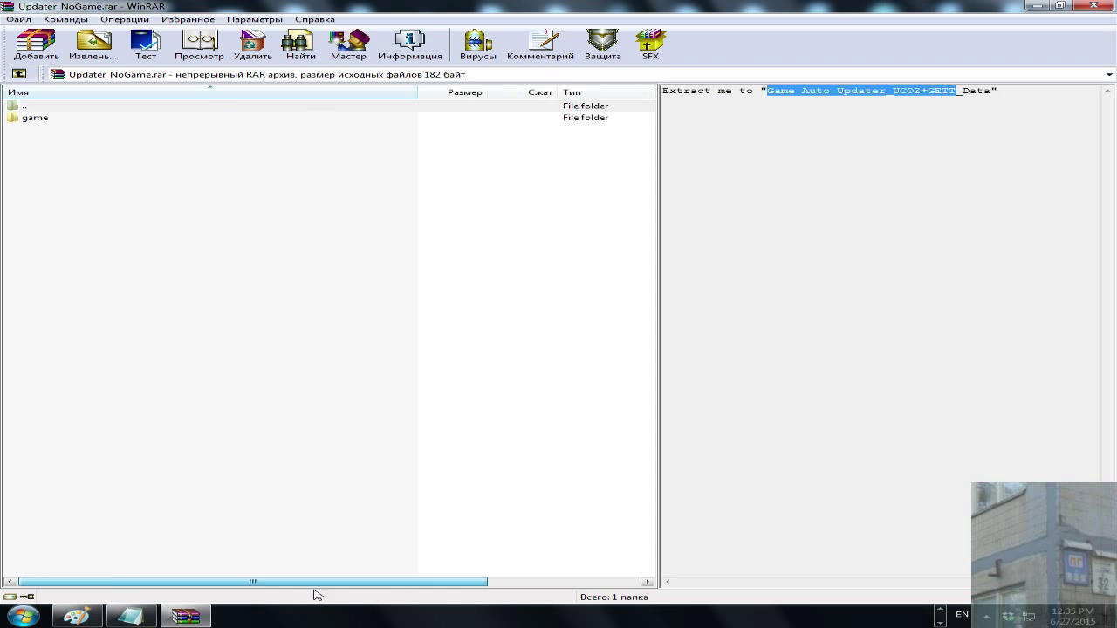
left_click_drag(452, 11, 781, 262)
left_click_drag(479, 370, 302, 288)
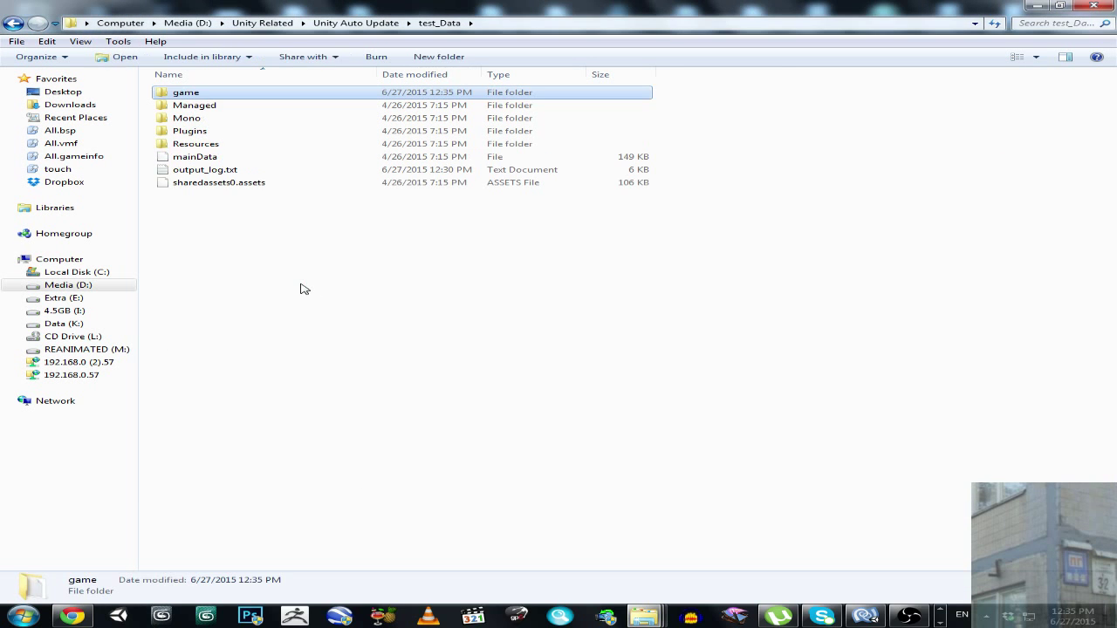
Check the version number in gameVersion.txt inside the extracted game folder, and close the file.
double_click(208, 94)
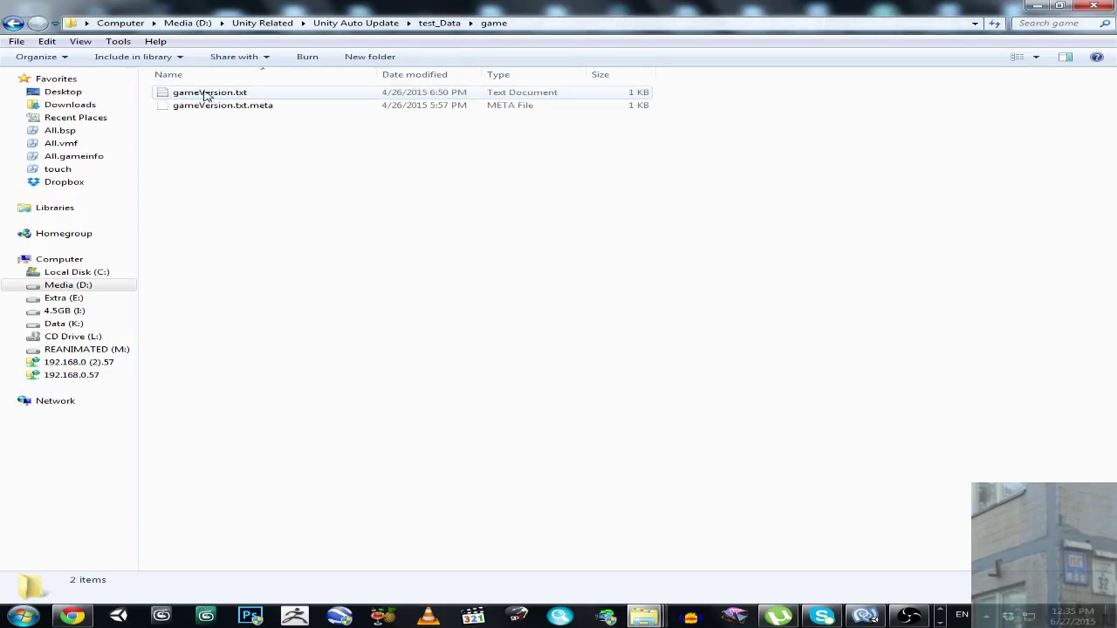
double_click(210, 92)
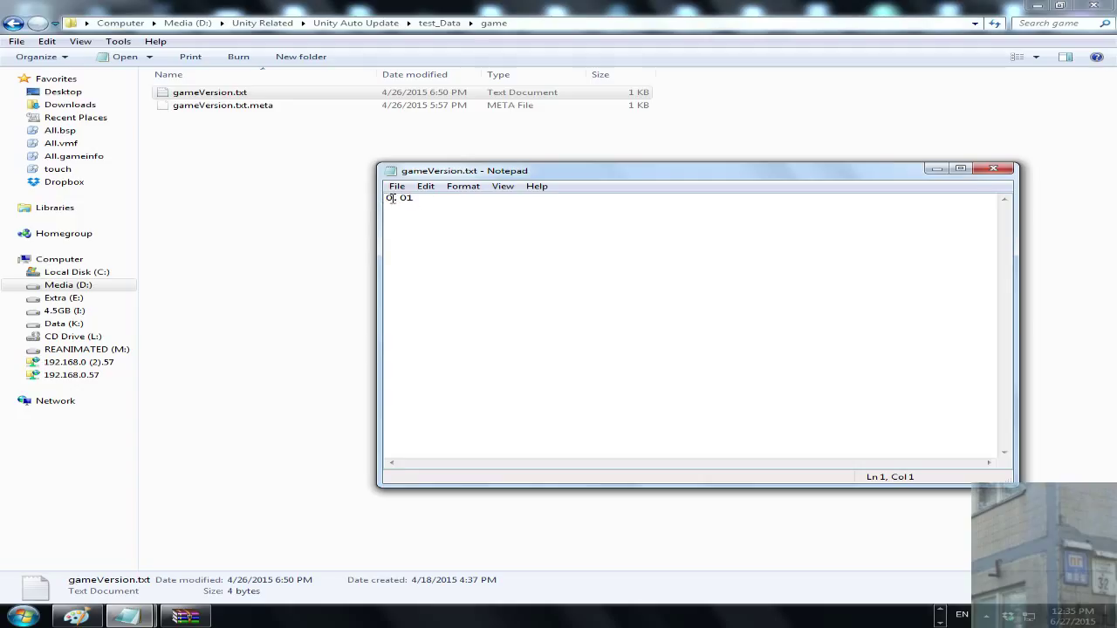
left_click(989, 171)
Return to the Unity Auto Update folder and launch test.exe in windowed mode at 1024 x 768.
left_click(440, 24)
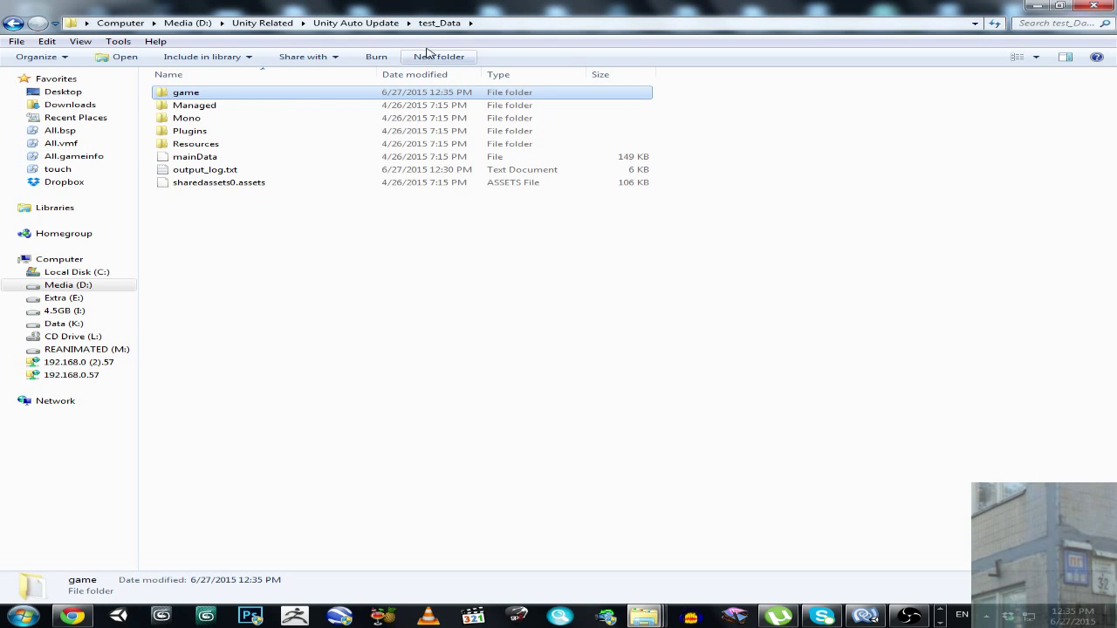
left_click(375, 24)
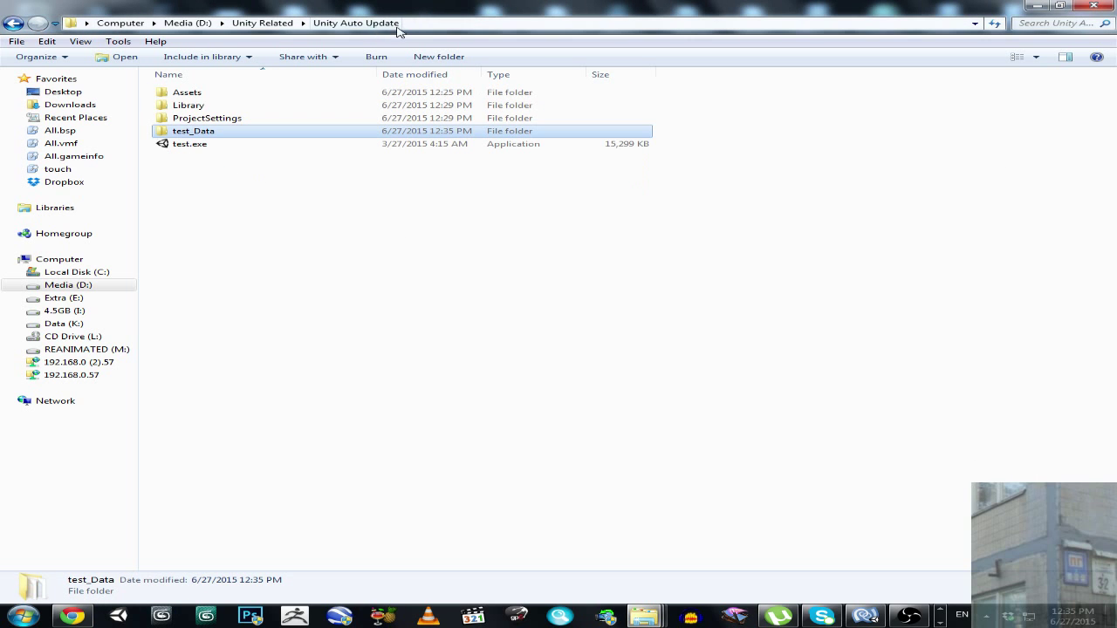
double_click(183, 147)
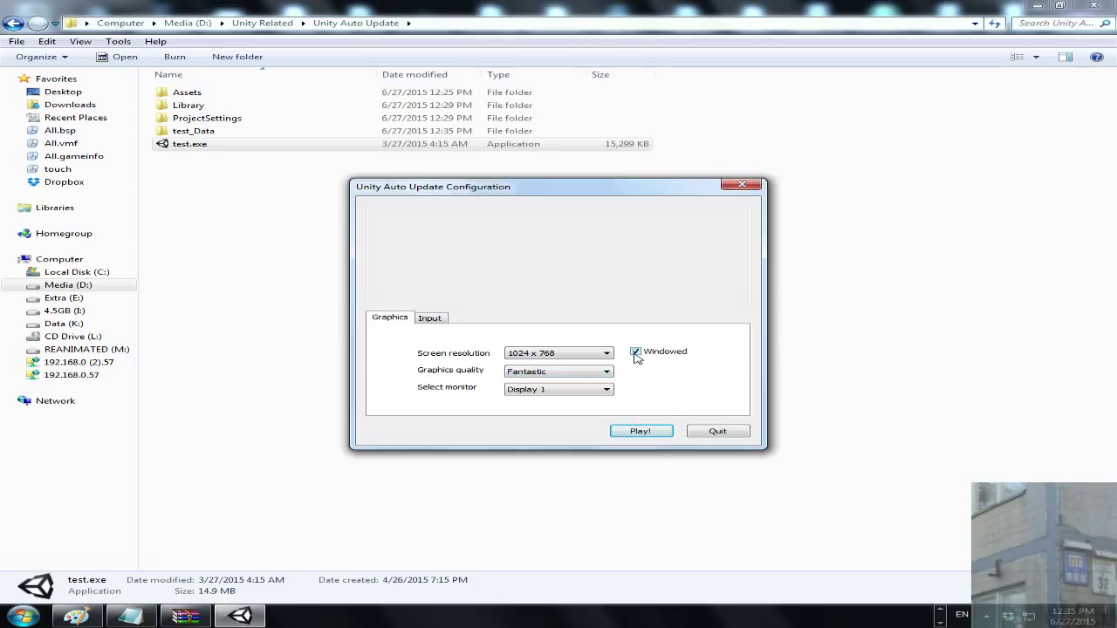
left_click(654, 432)
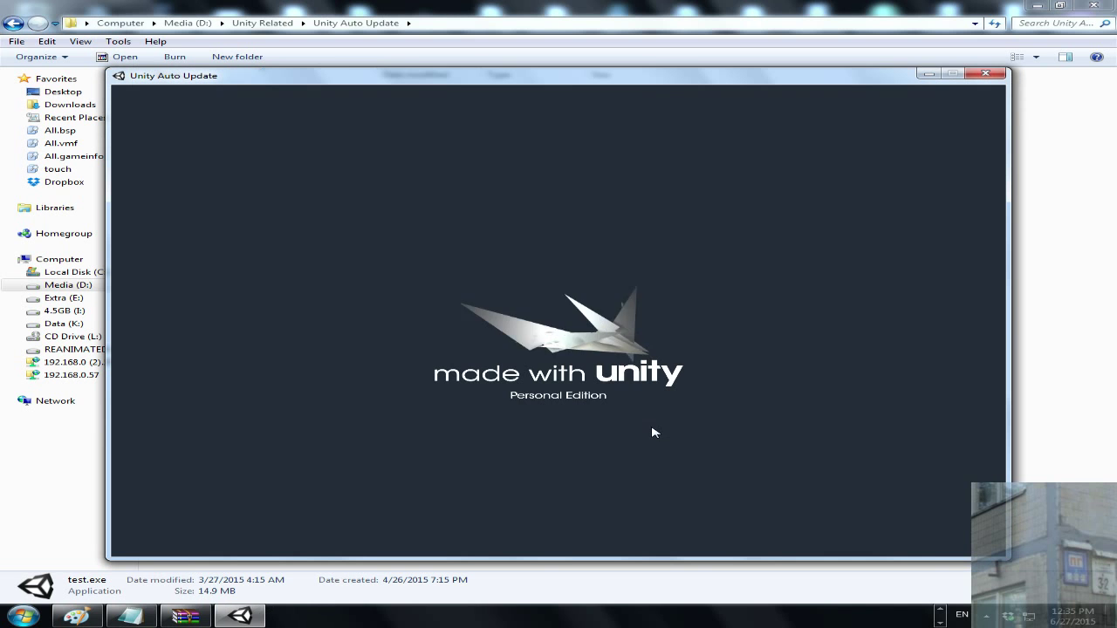
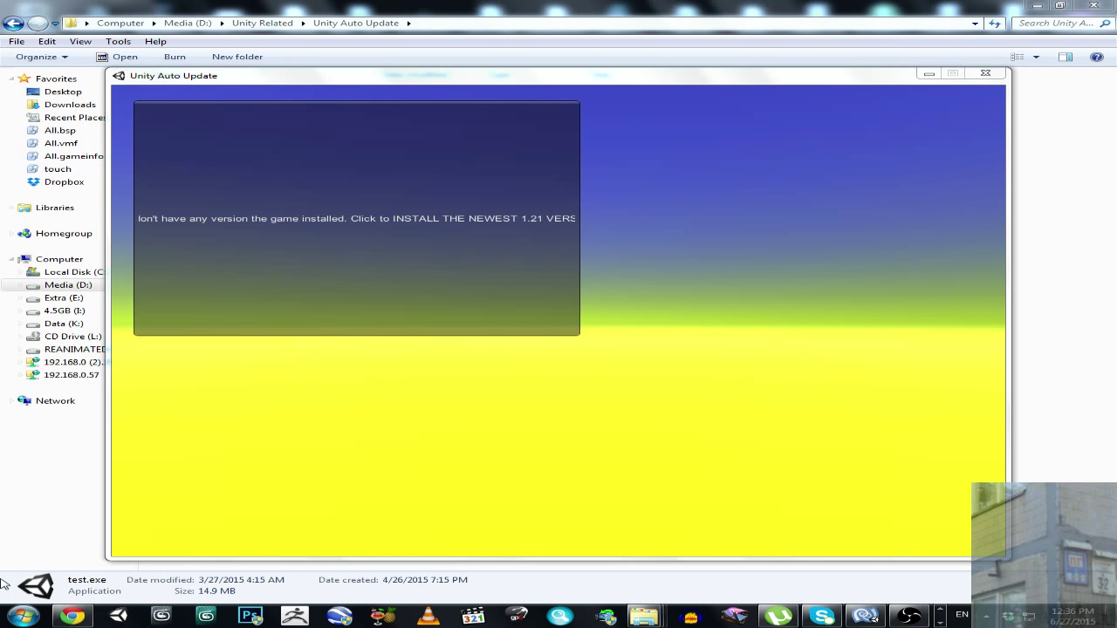
Switch to Chrome and show the Ge.tt file sharing page.
left_click(73, 616)
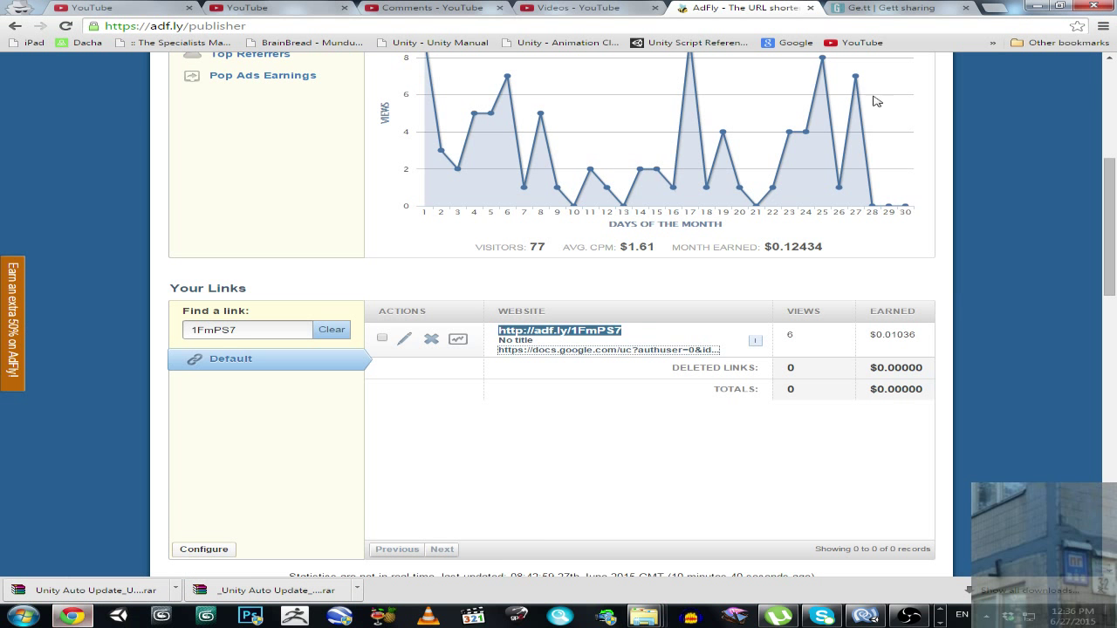
left_click(926, 8)
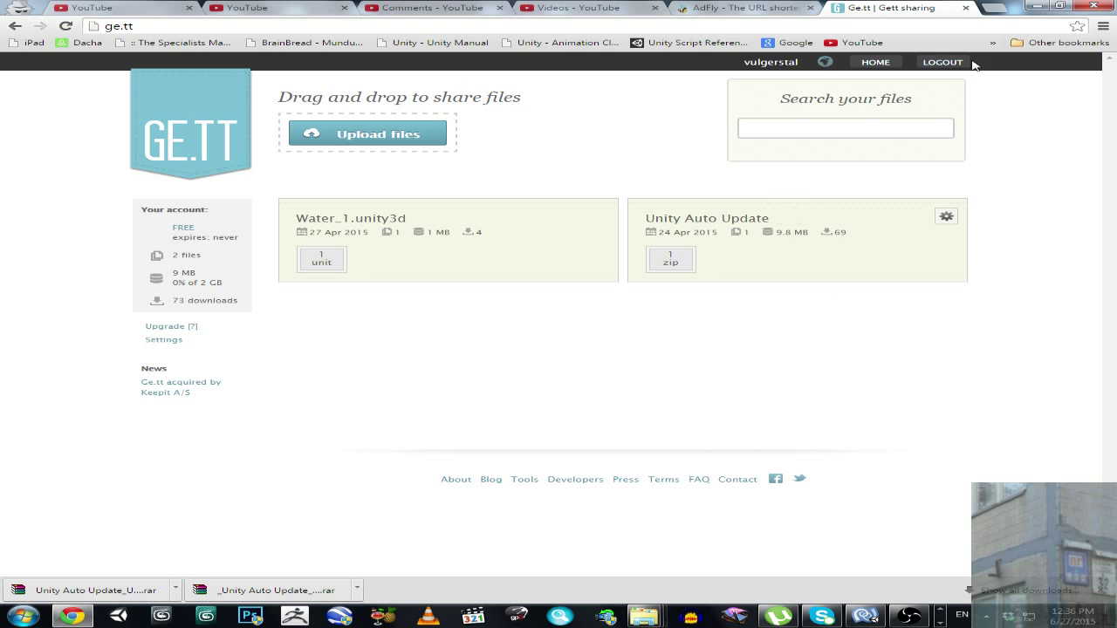
Show the ucoz.com website in a new browser tab, compare it with the Ge.tt page, and close the uCoz tab.
left_click(995, 12)
type("u")
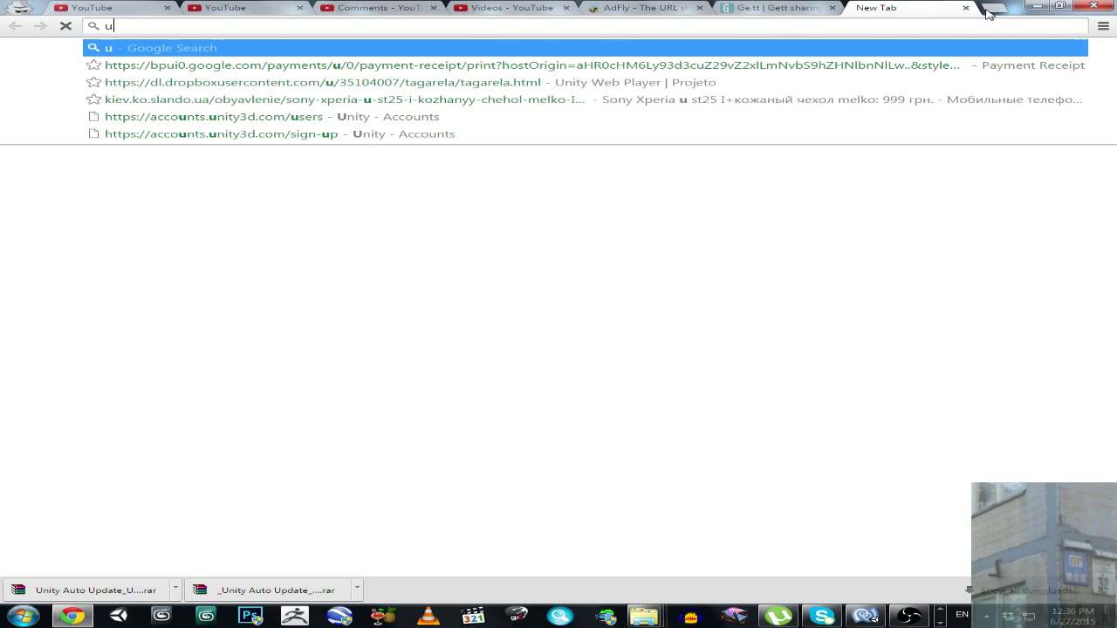
type("coz.com")
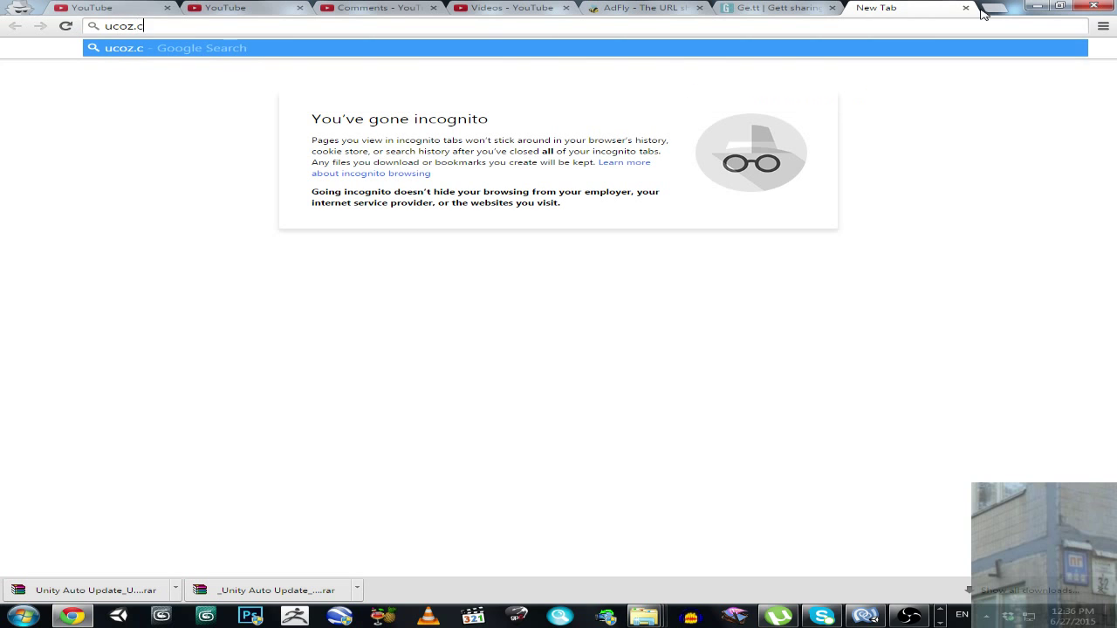
key("Return")
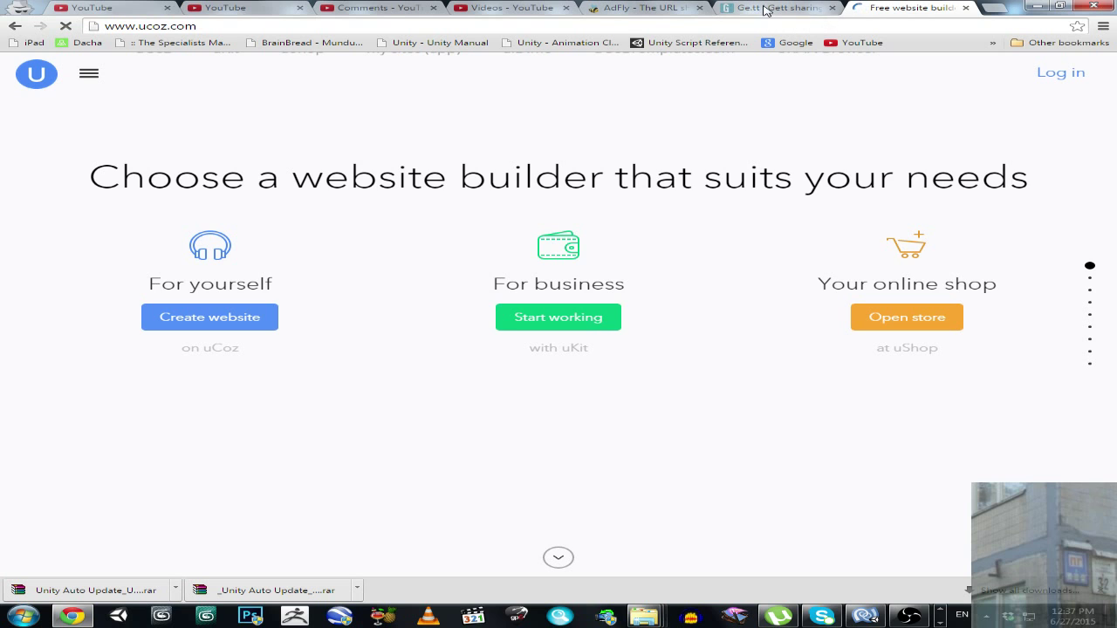
left_click(748, 11)
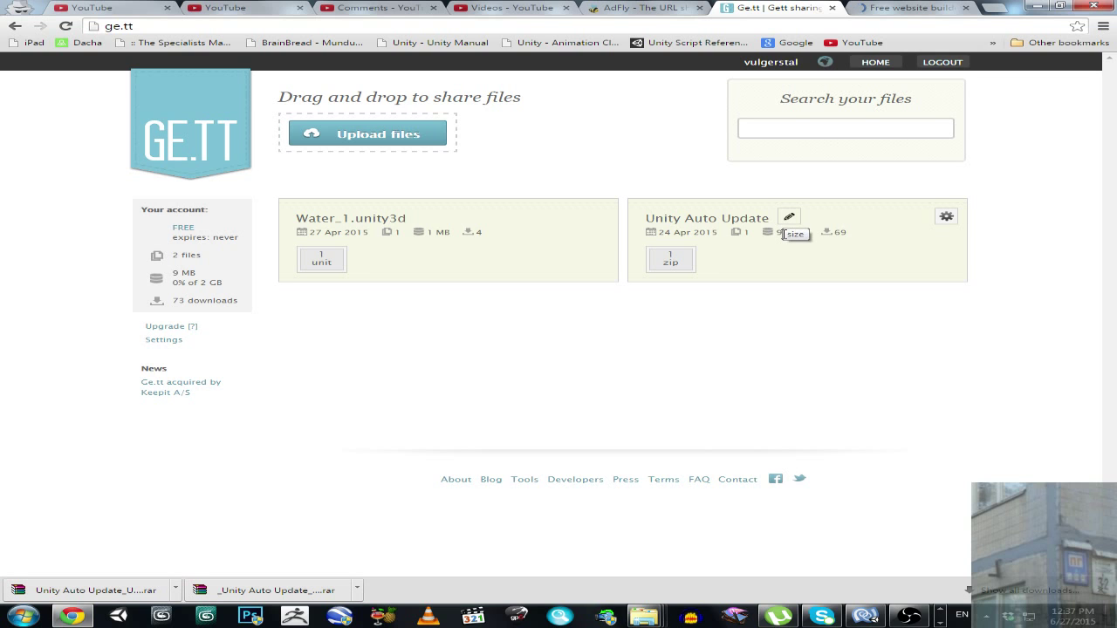
left_click(907, 8)
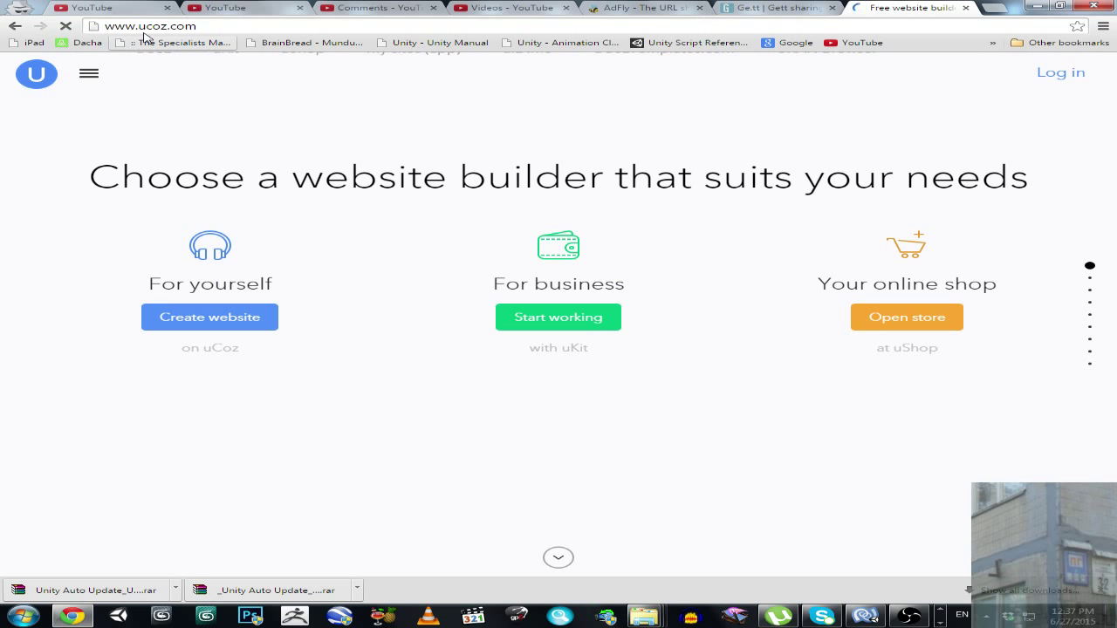
left_click(965, 7)
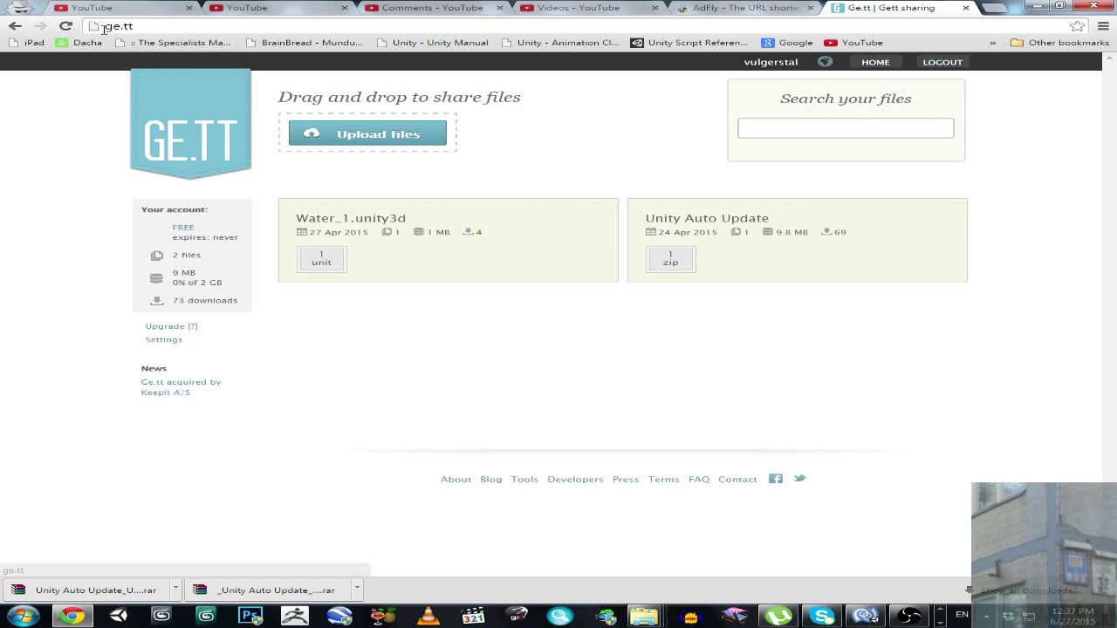
Return to the updater window, move it clear of the file list, and install the newest 1.21 version of the game.
left_click(1036, 7)
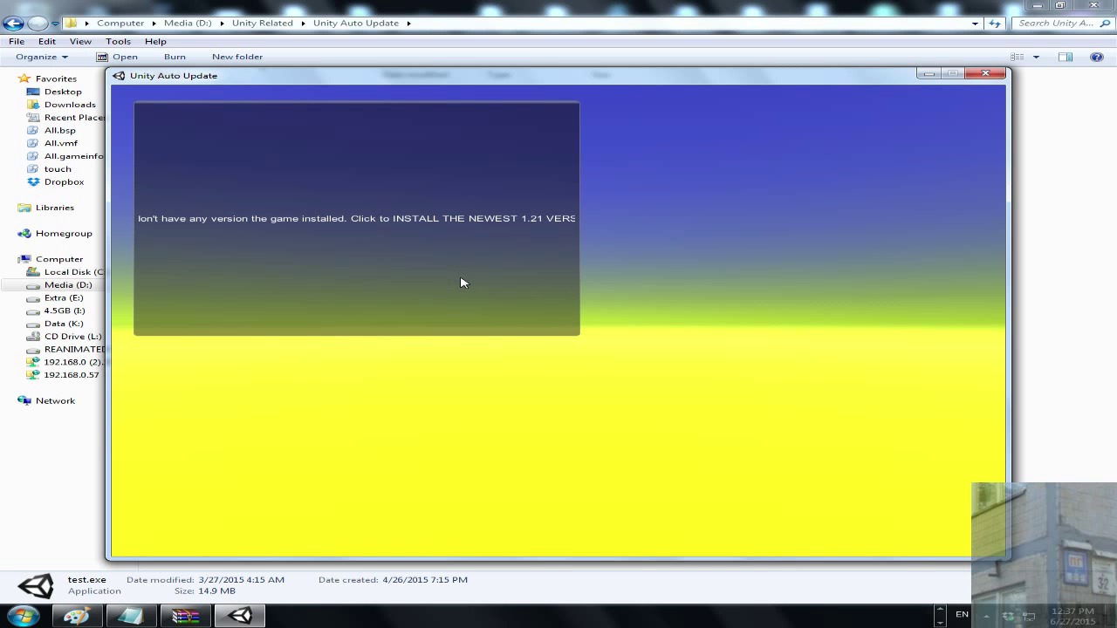
left_click_drag(429, 82, 586, 267)
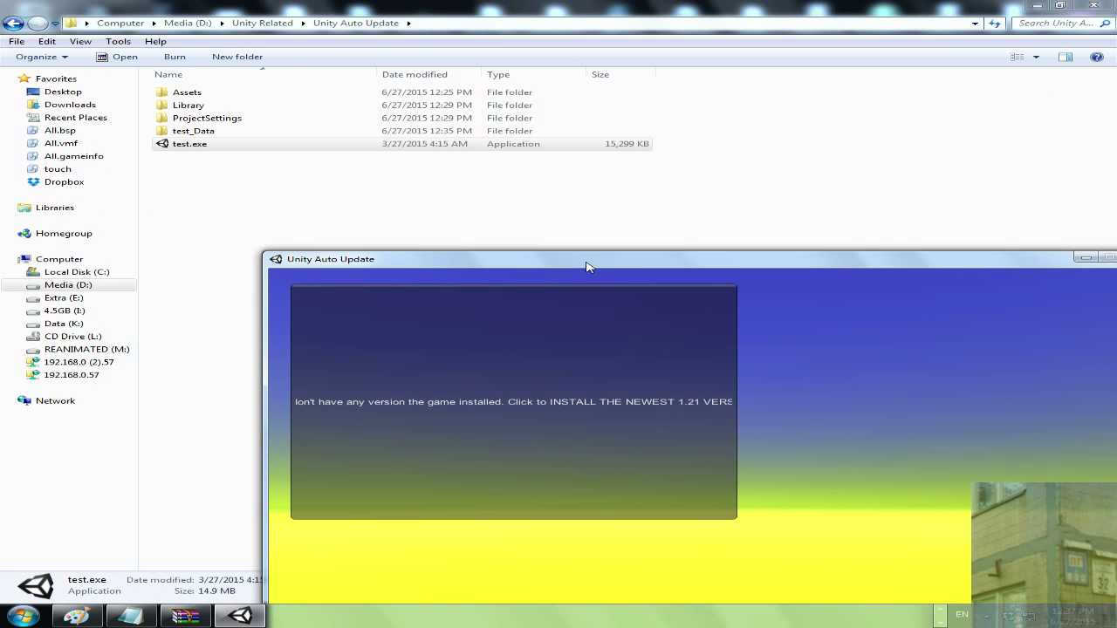
left_click(613, 385)
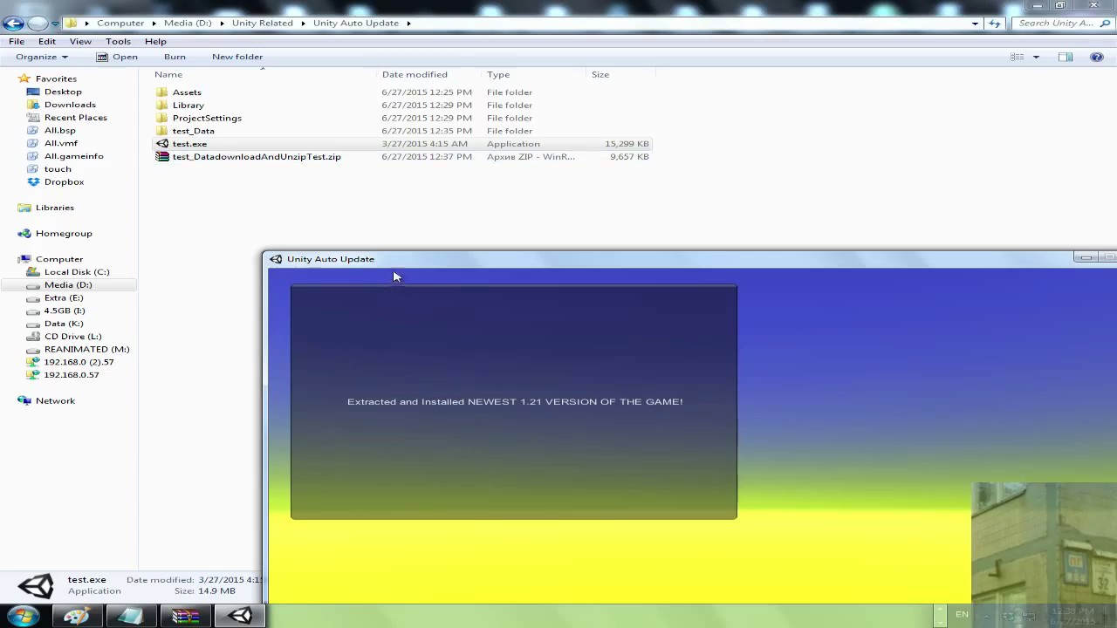
Inspect the contents of the downloaded test_DatadownloadAndUnzipTest.zip in the Unity Auto Update folder, and close the archive.
left_click_drag(482, 261, 112, 313)
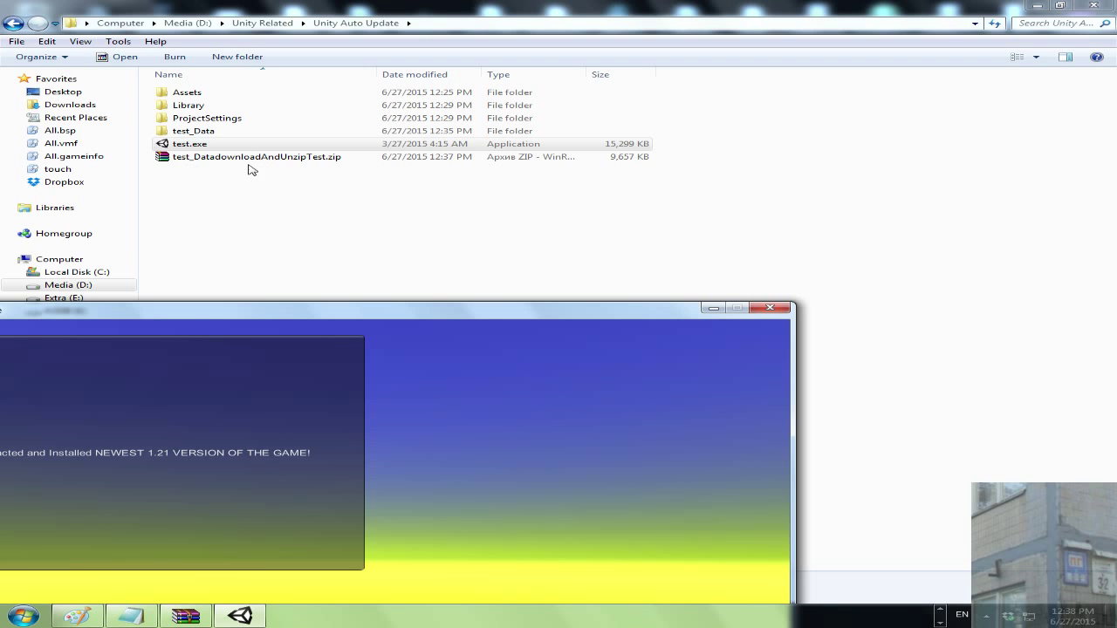
left_click_drag(257, 310, 562, 296)
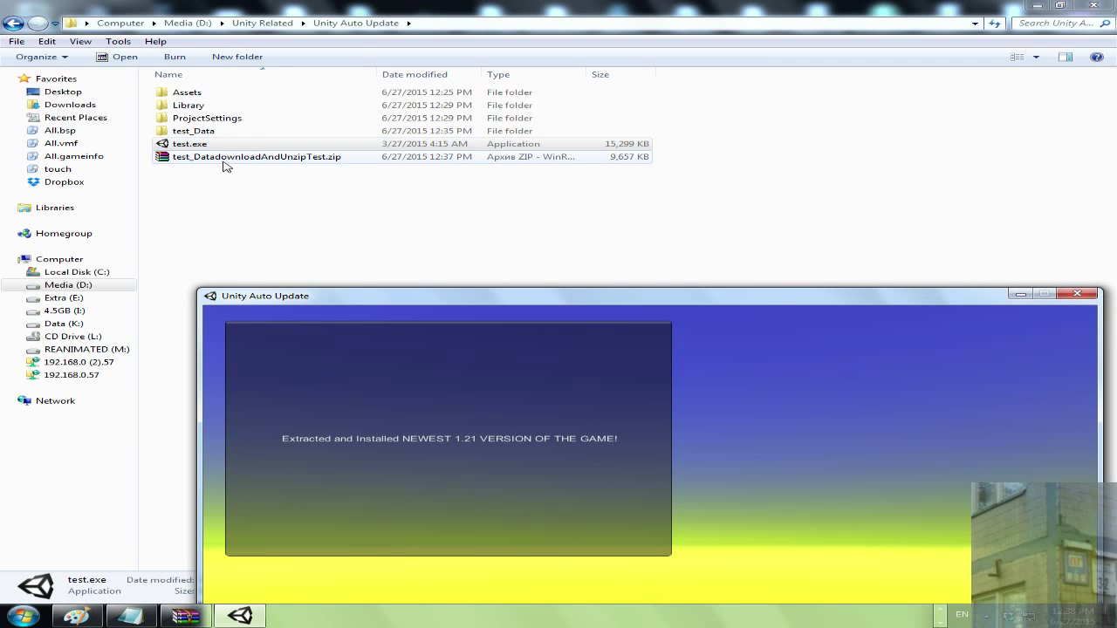
double_click(225, 161)
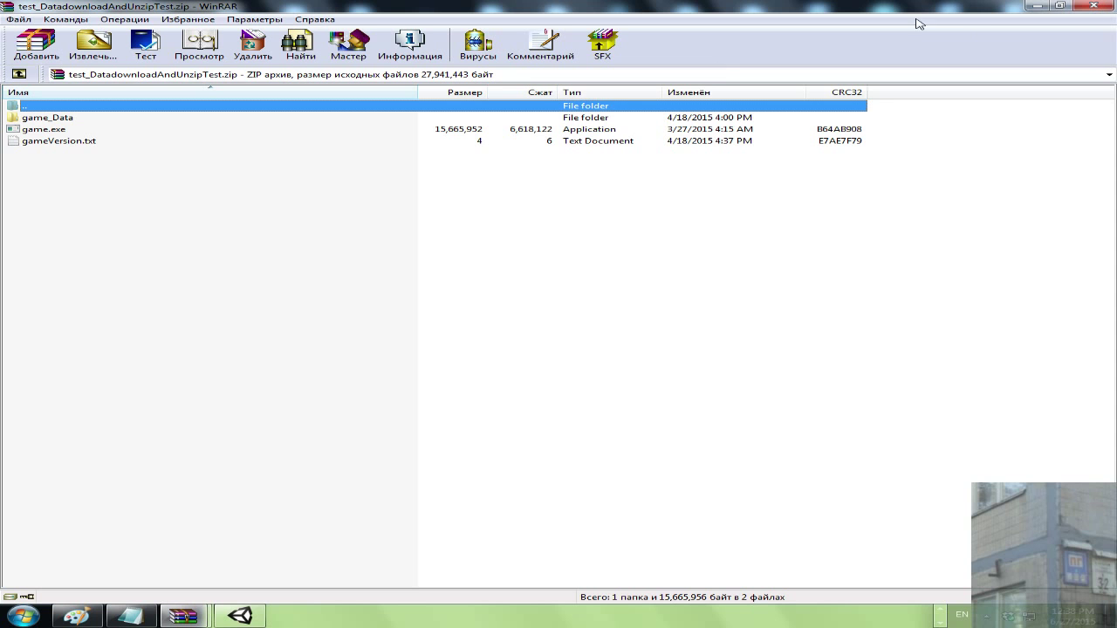
left_click(1090, 7)
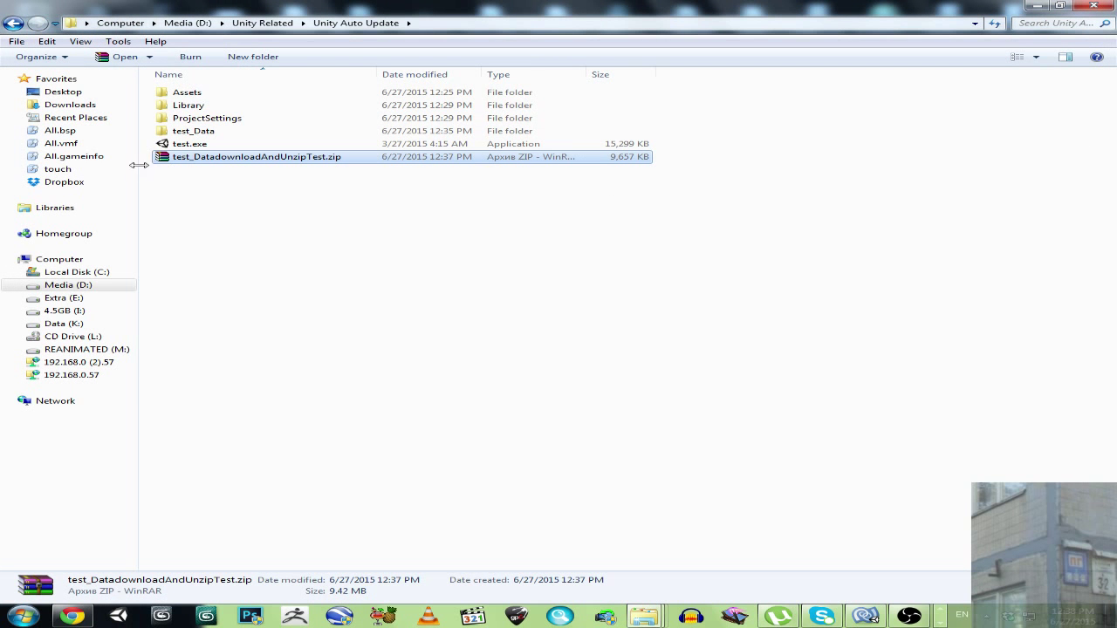
Check the installed version number in gameVersion.txt inside test_Data's game folder, and close the file.
double_click(192, 131)
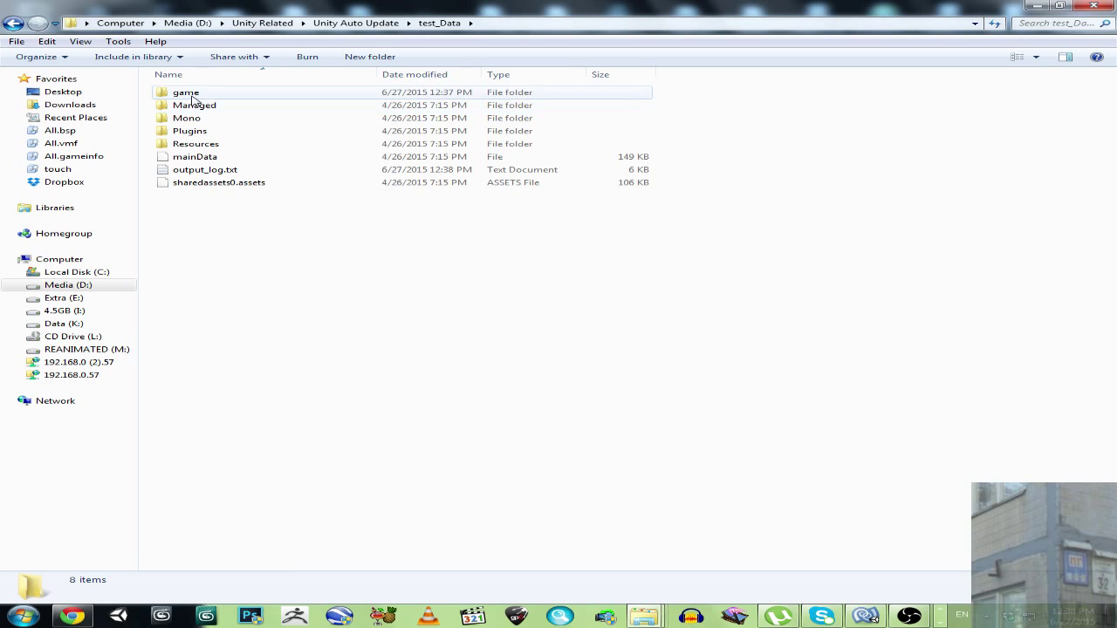
double_click(188, 94)
double_click(183, 121)
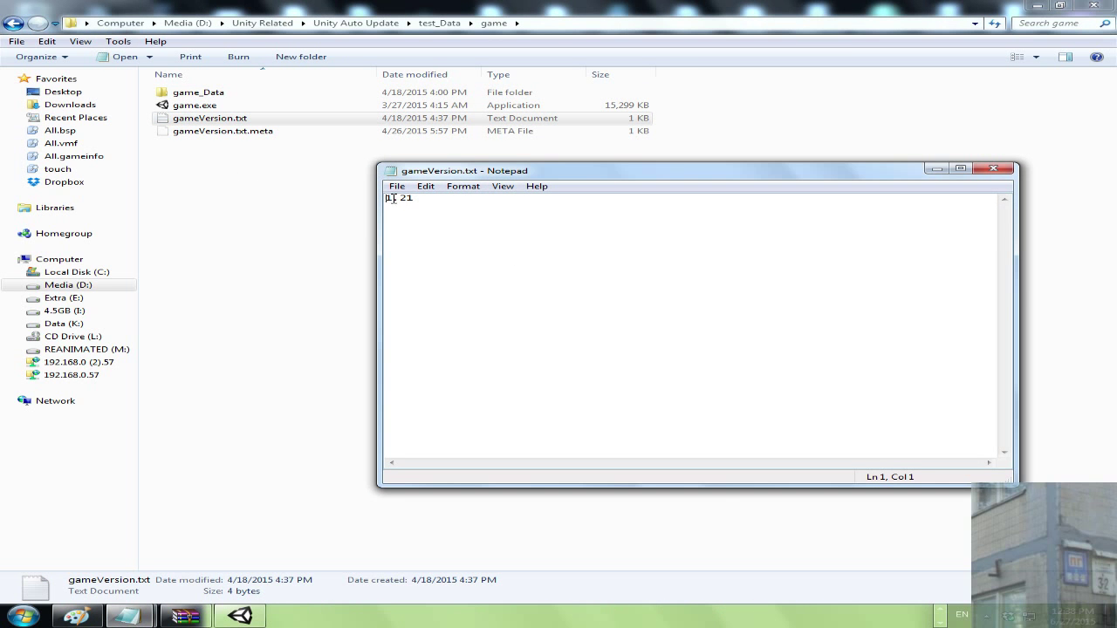
left_click(996, 171)
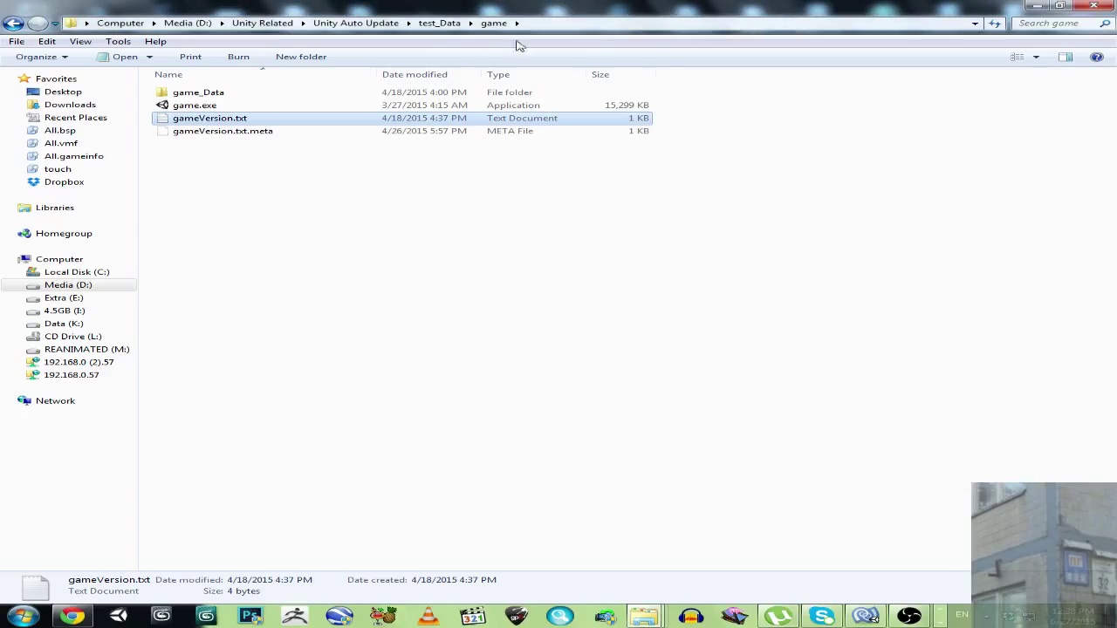
Permanently delete the game folder from test_Data.
left_click(441, 23)
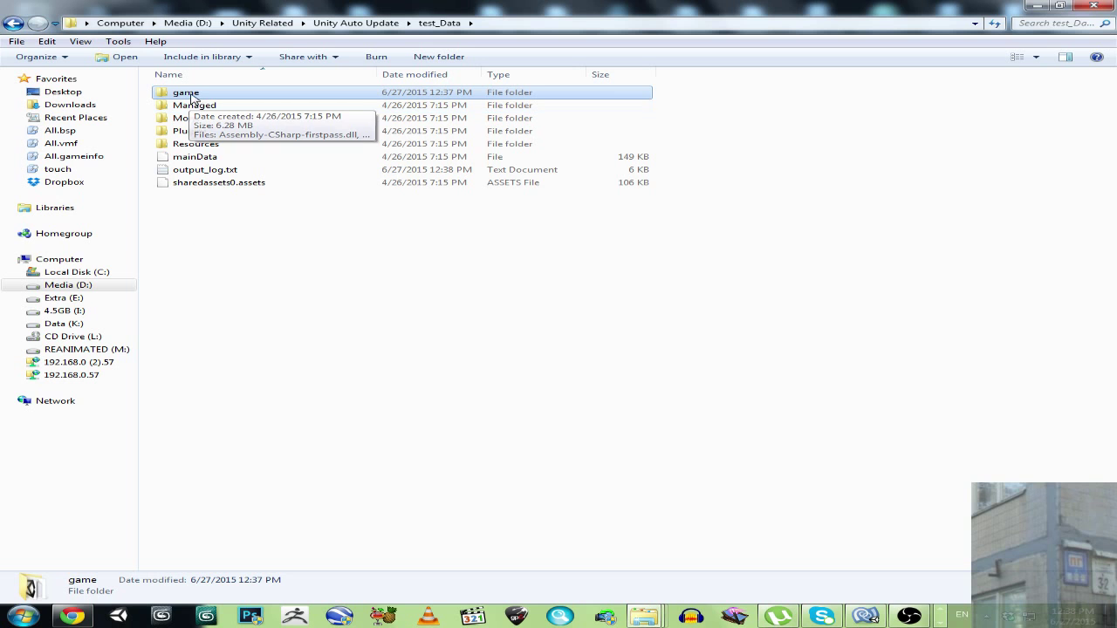
key("shift+Delete")
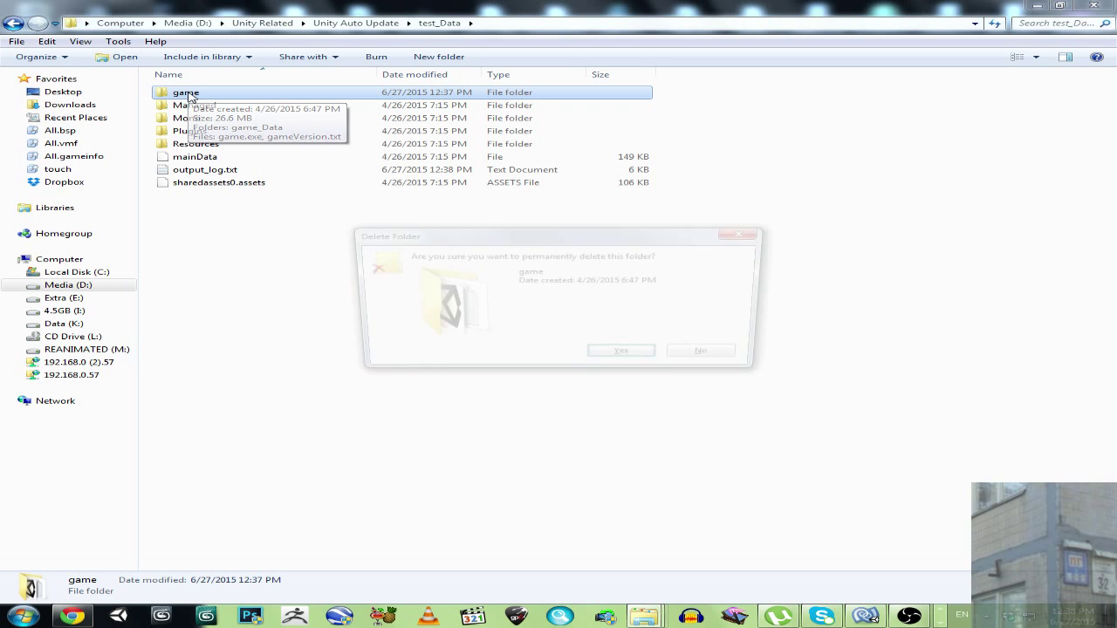
key("Return")
Open the archive Game_v.1.0.1.rar from the Assets folder and read its extraction comment.
left_click(377, 23)
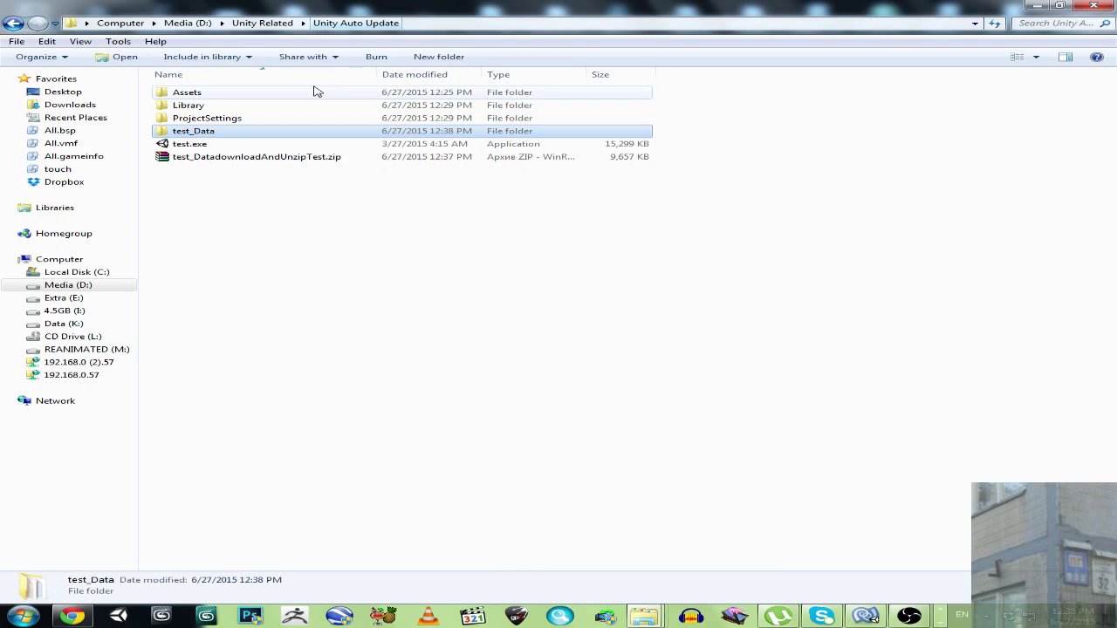
left_click(188, 93)
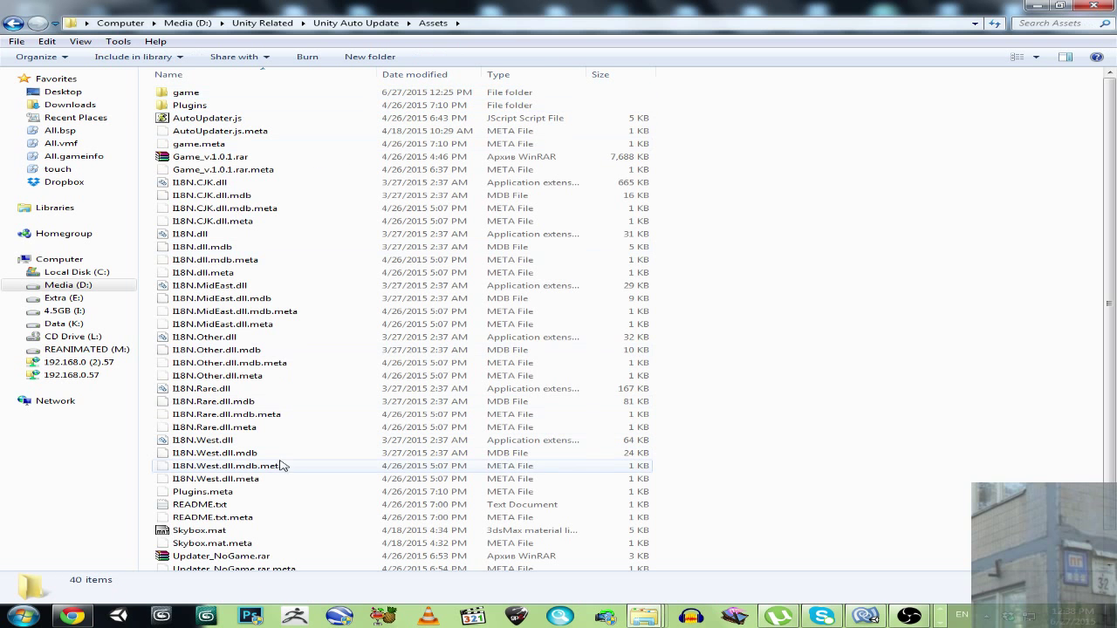
left_click(224, 158)
double_click(225, 158)
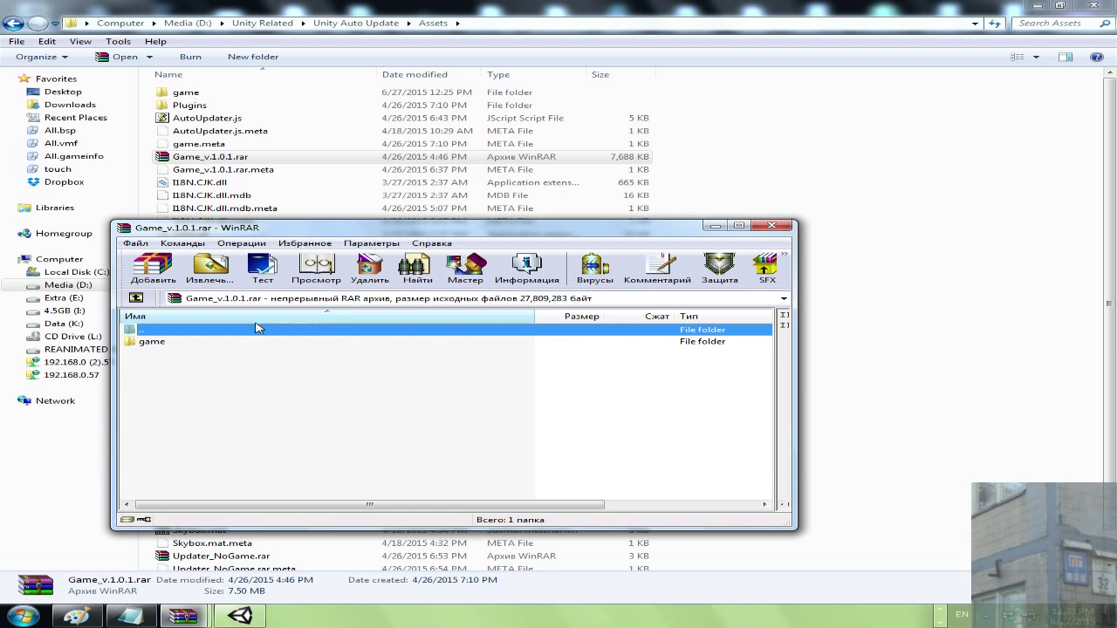
left_click(739, 226)
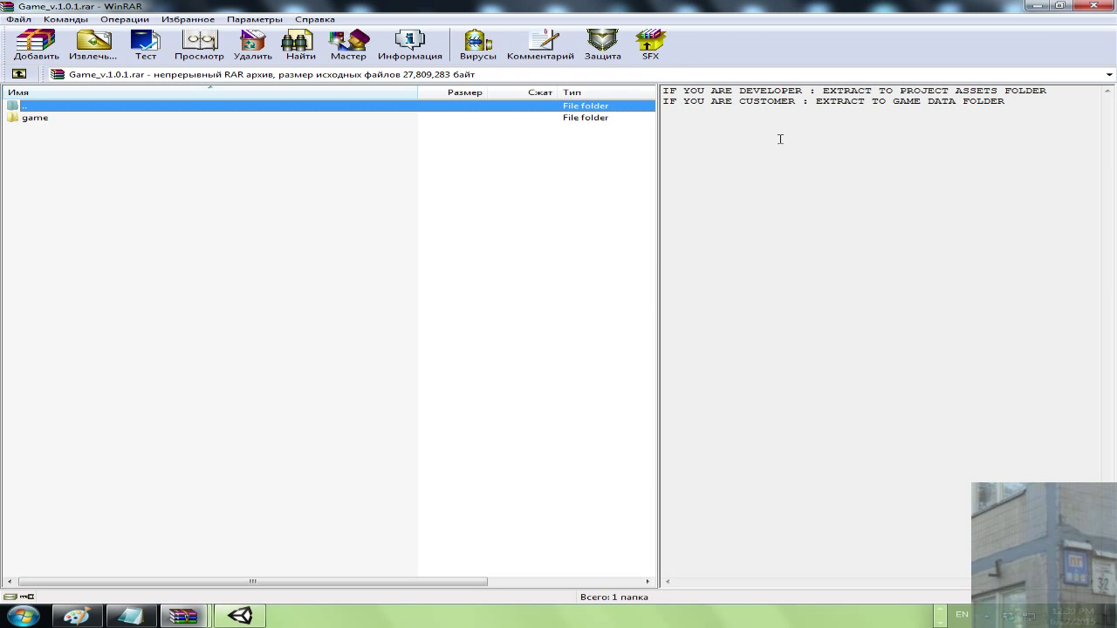
left_click(1059, 6)
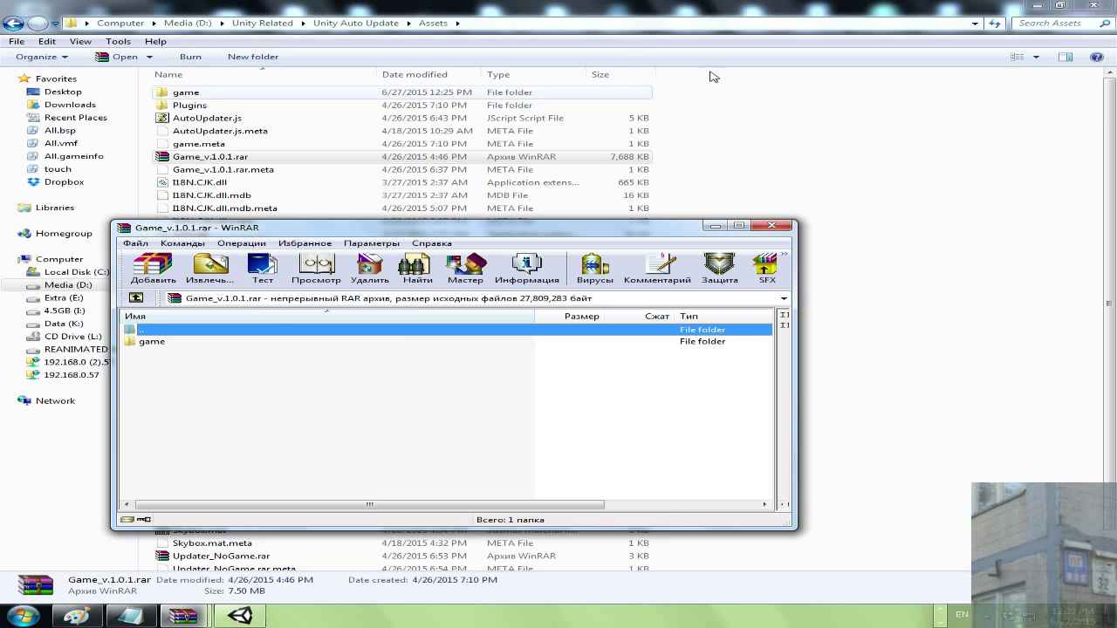
Extract the game folder from Game_v.1.0.1.rar into the test_Data folder.
left_click_drag(444, 224, 768, 253)
left_click(354, 23)
double_click(196, 131)
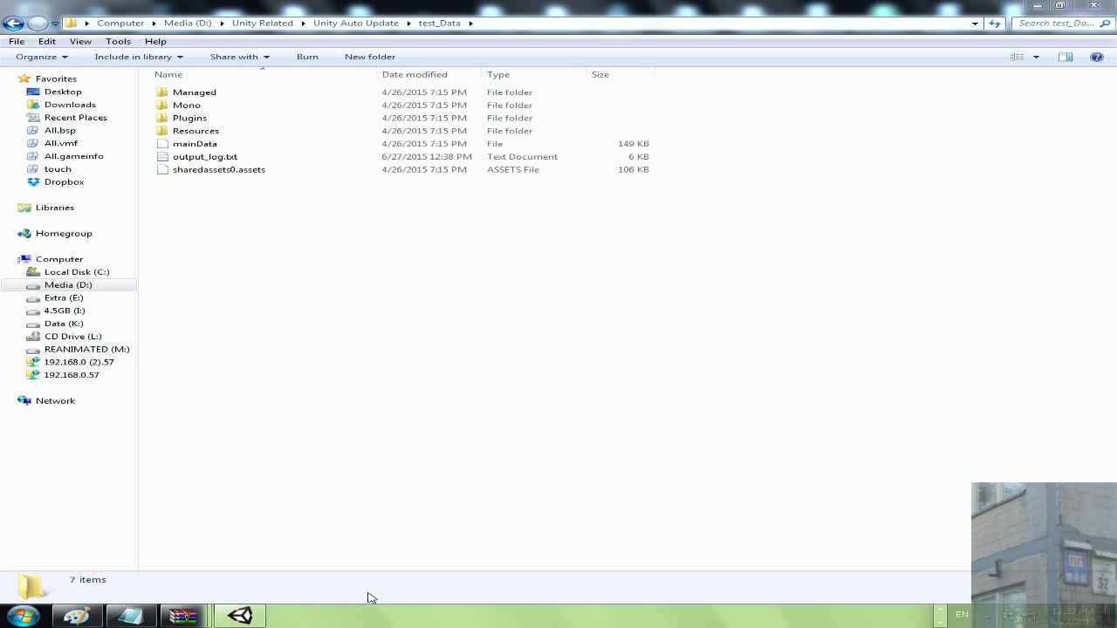
mouse_move(183, 616)
left_click(337, 553)
left_click_drag(413, 372, 329, 341)
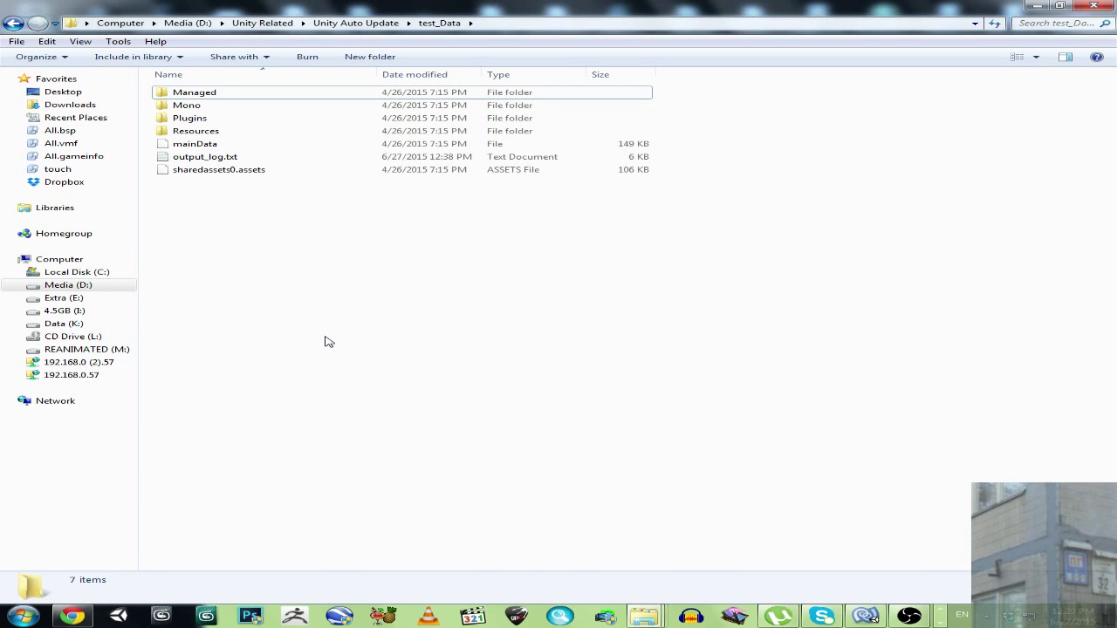
left_click(942, 621)
mouse_move(183, 616)
left_click(181, 548)
Close the Updater_NoGame.rar and Game_v.1.0.1.rar archive windows.
left_click(183, 616)
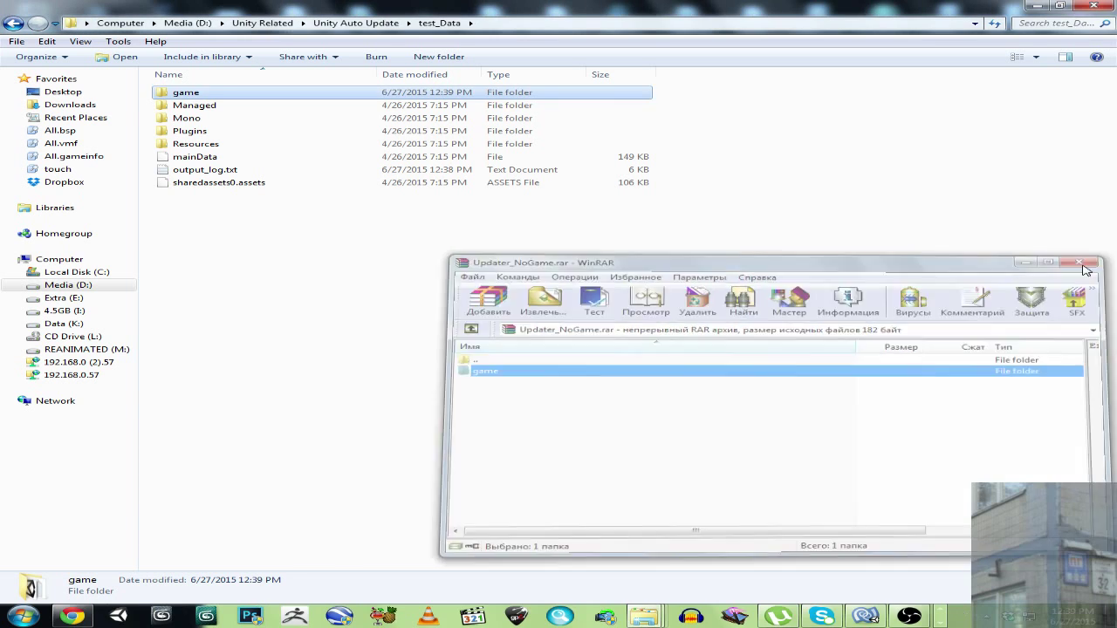
left_click(942, 617)
left_click(944, 617)
left_click(192, 611)
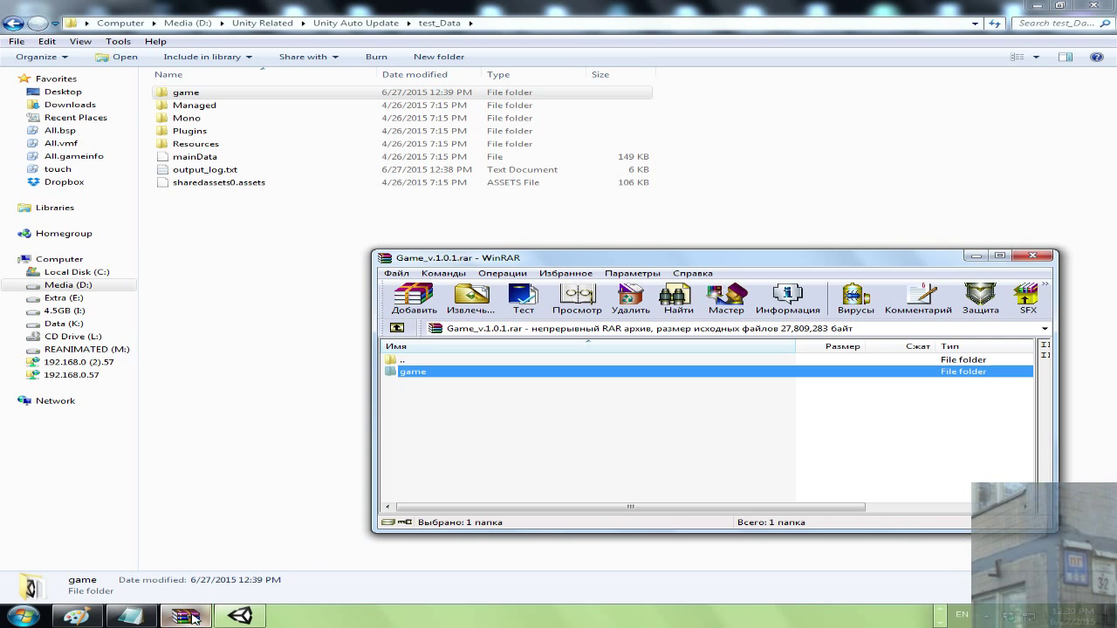
left_click(1068, 256)
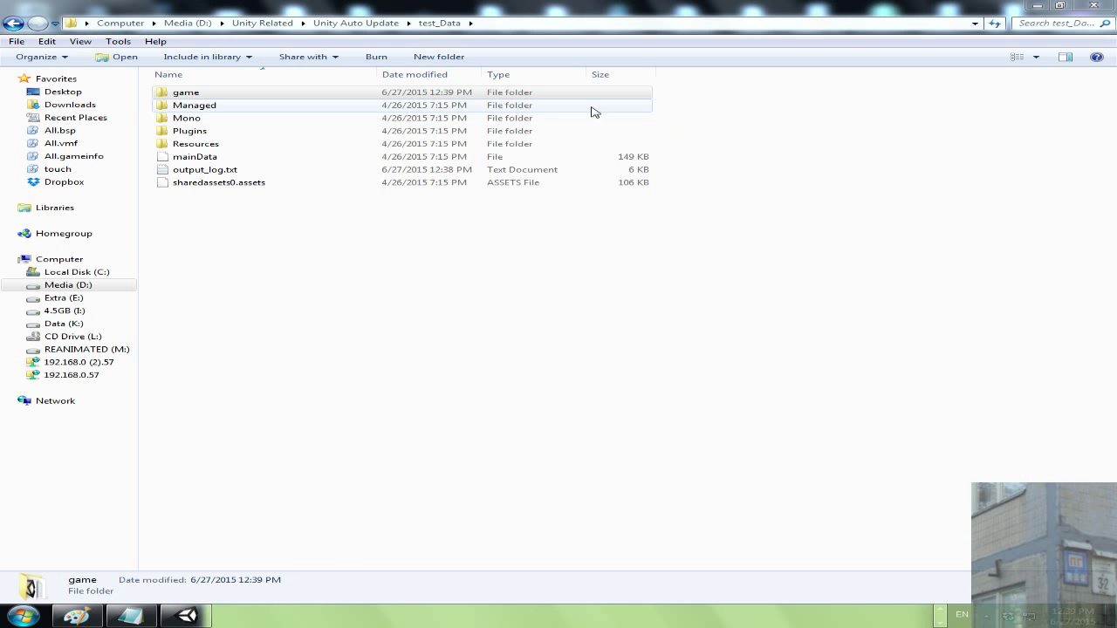
Go back up to the Unity Auto Update folder and run test.exe again, windowed at 1024 x 768.
left_click(355, 23)
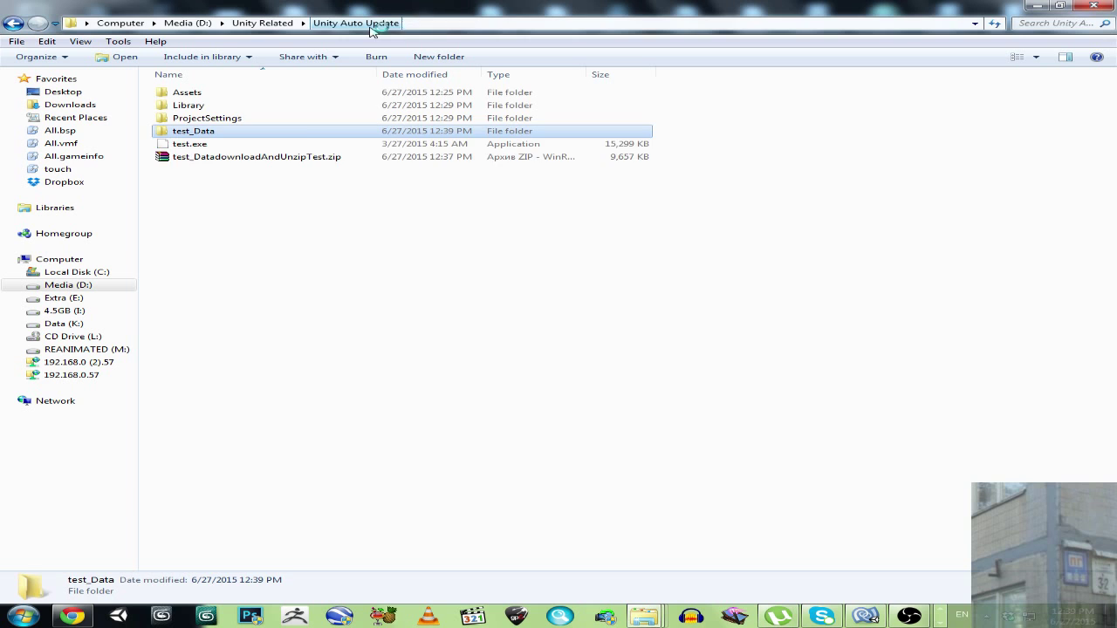
double_click(182, 145)
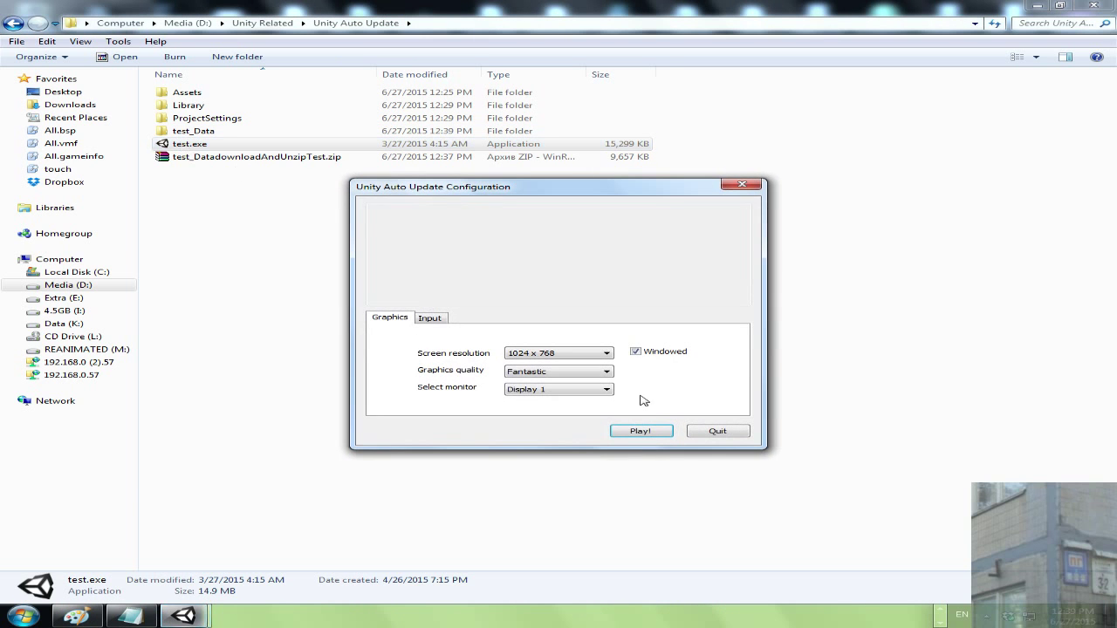
left_click(646, 434)
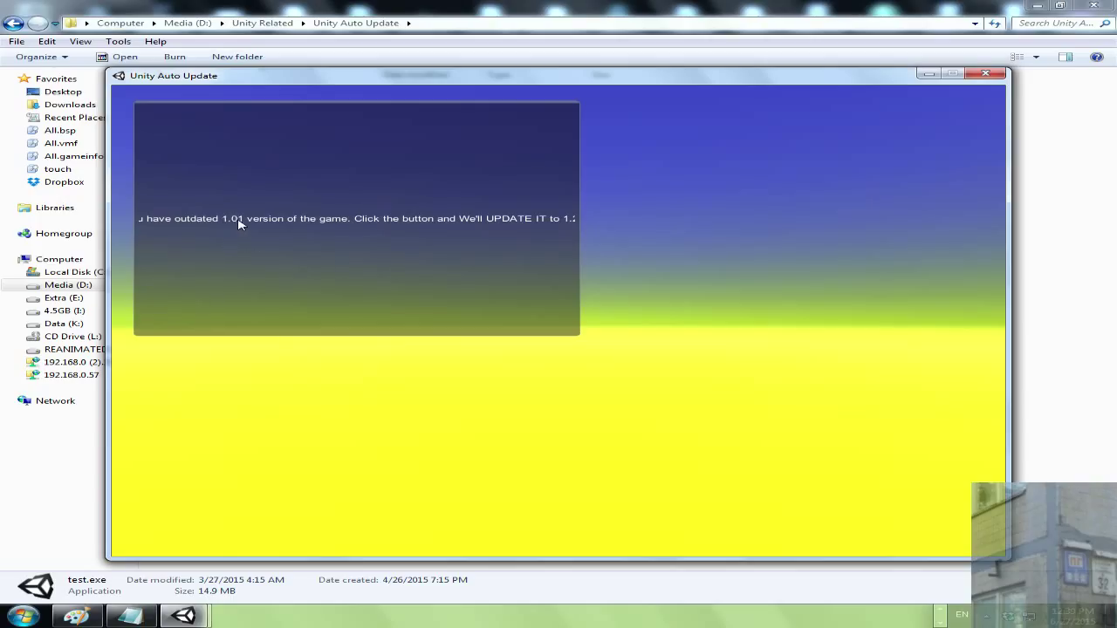
Compare the version in gameVersion.txt inside test_Data's game folder with the updater's message, closing the file and bringing the updater window back.
left_click_drag(386, 81, 496, 127)
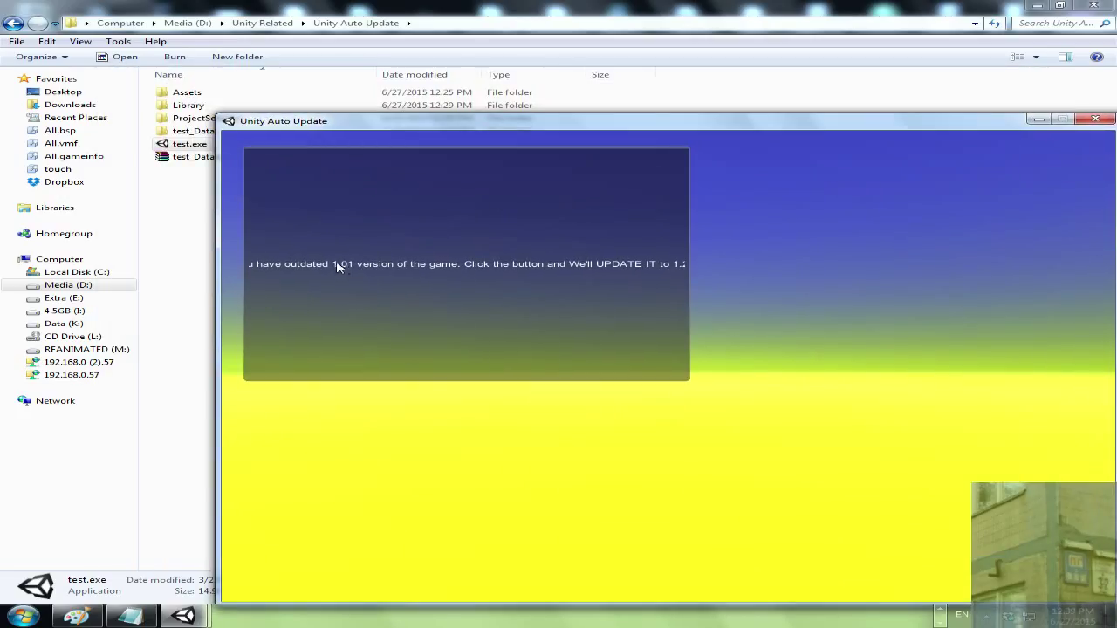
left_click(189, 132)
double_click(190, 131)
left_click(190, 106)
double_click(190, 94)
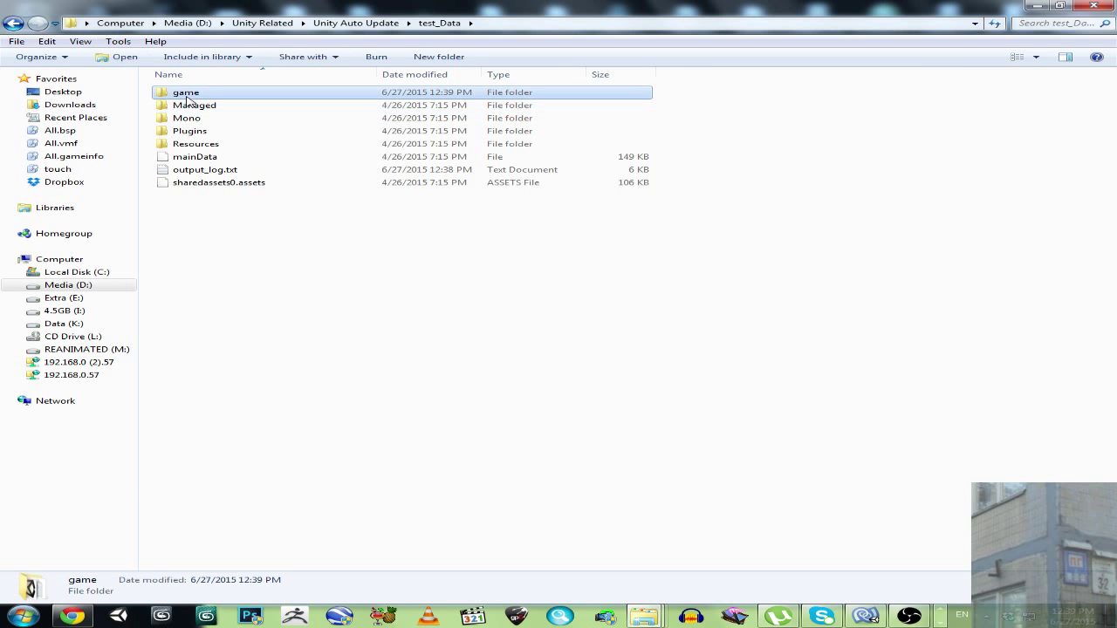
double_click(194, 118)
left_click_drag(416, 200, 379, 200)
left_click(992, 168)
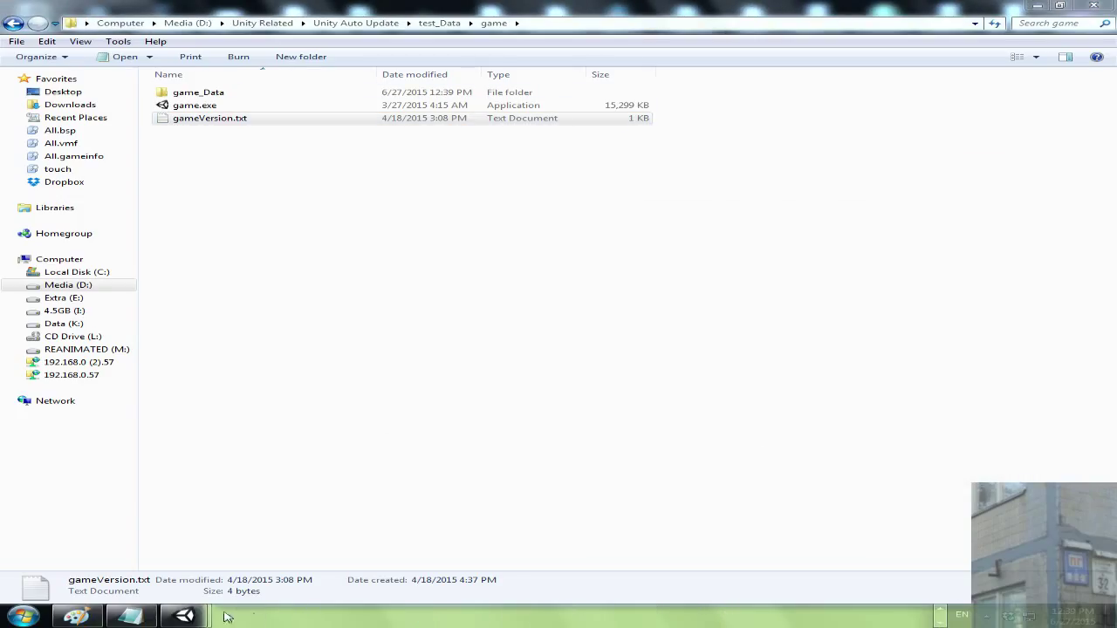
mouse_move(188, 616)
left_click(288, 490)
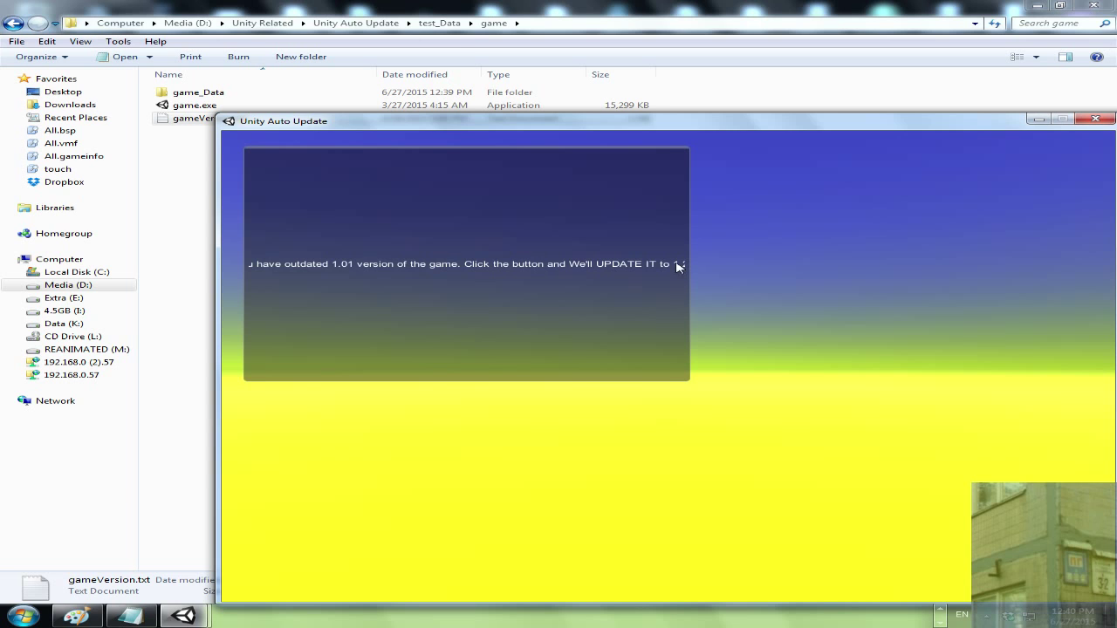
Go up to test_Data, view the uploaded files on the Ge.tt page in Chrome, and bring the outdated-version updater window back.
left_click(439, 24)
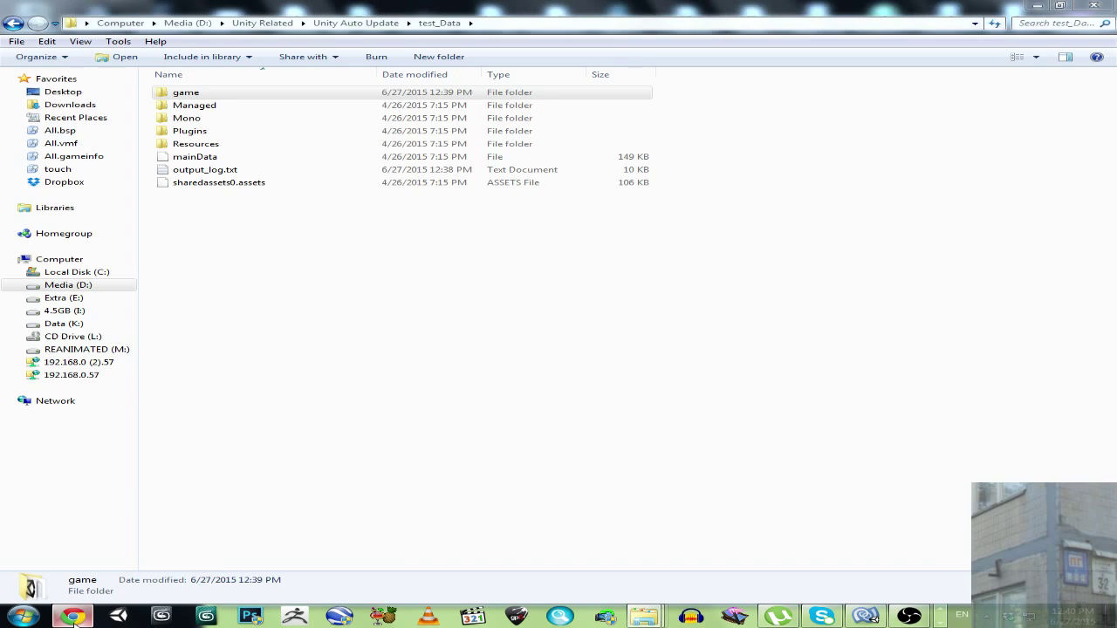
left_click(73, 617)
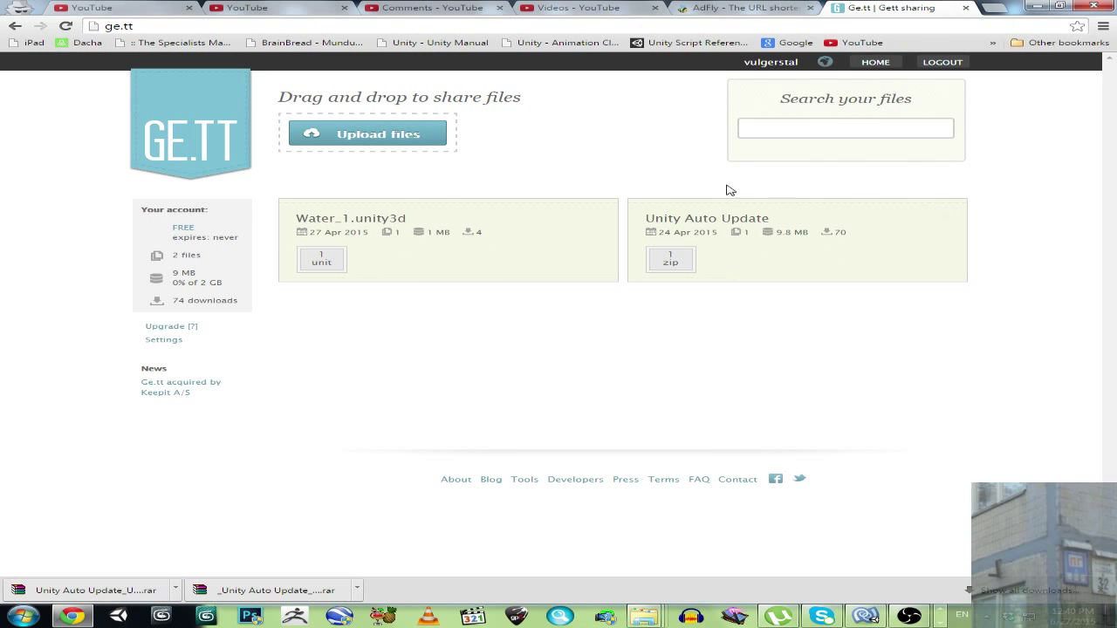
left_click(1037, 5)
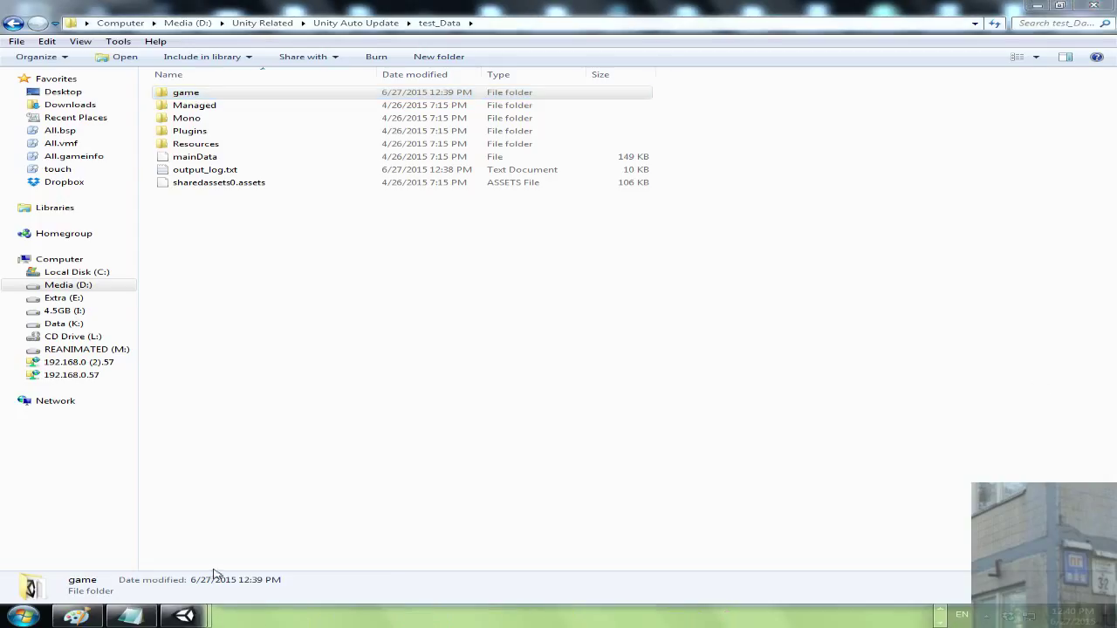
mouse_move(183, 616)
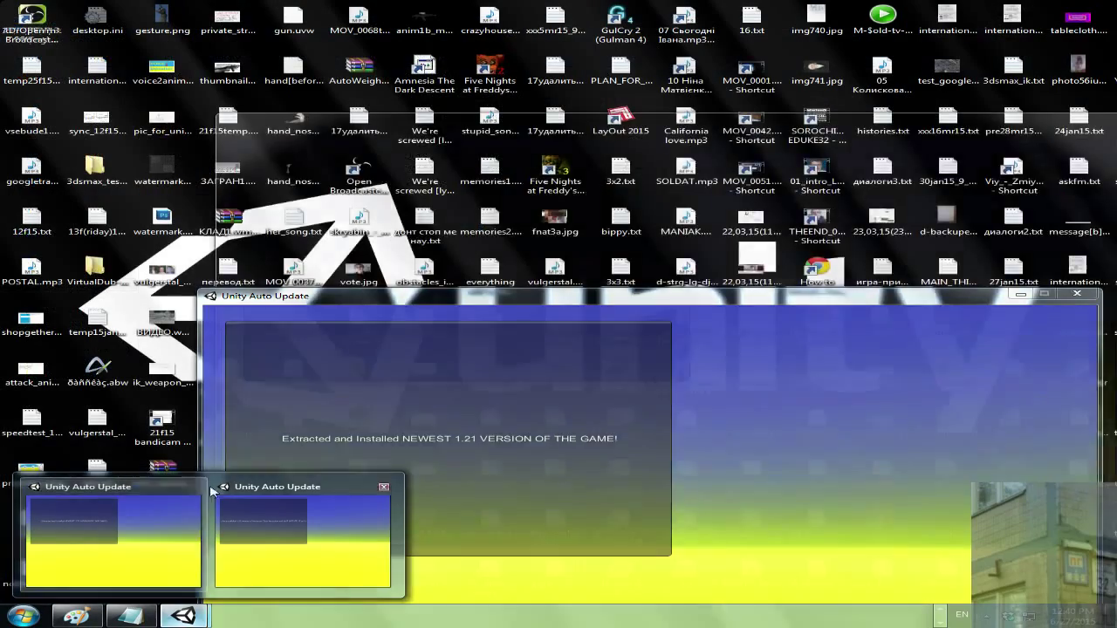
left_click(272, 502)
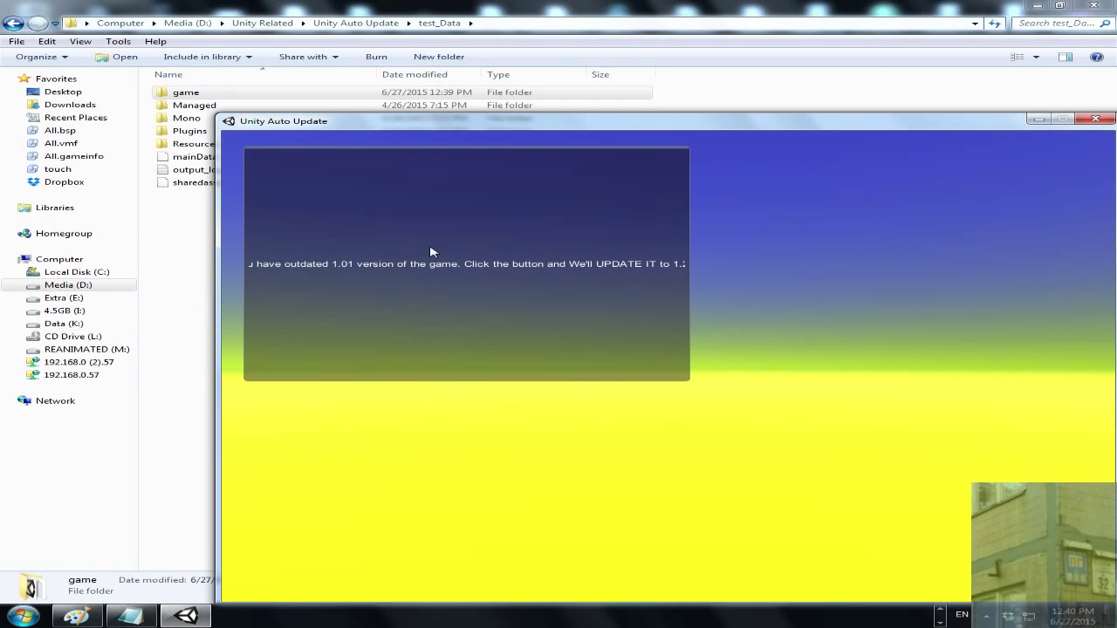
Open gameVersion.txt in test_Data's game folder, highlight its version number for comparison with the updater message, and close it.
left_click(250, 93)
double_click(249, 93)
double_click(212, 118)
left_click_drag(419, 201, 379, 201)
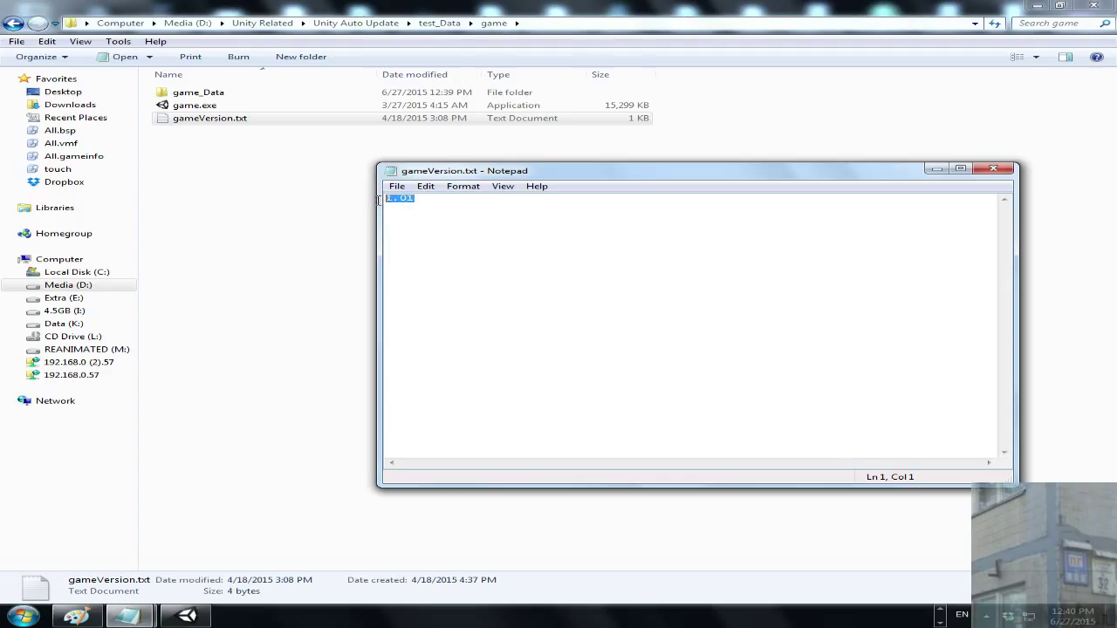
left_click(1001, 170)
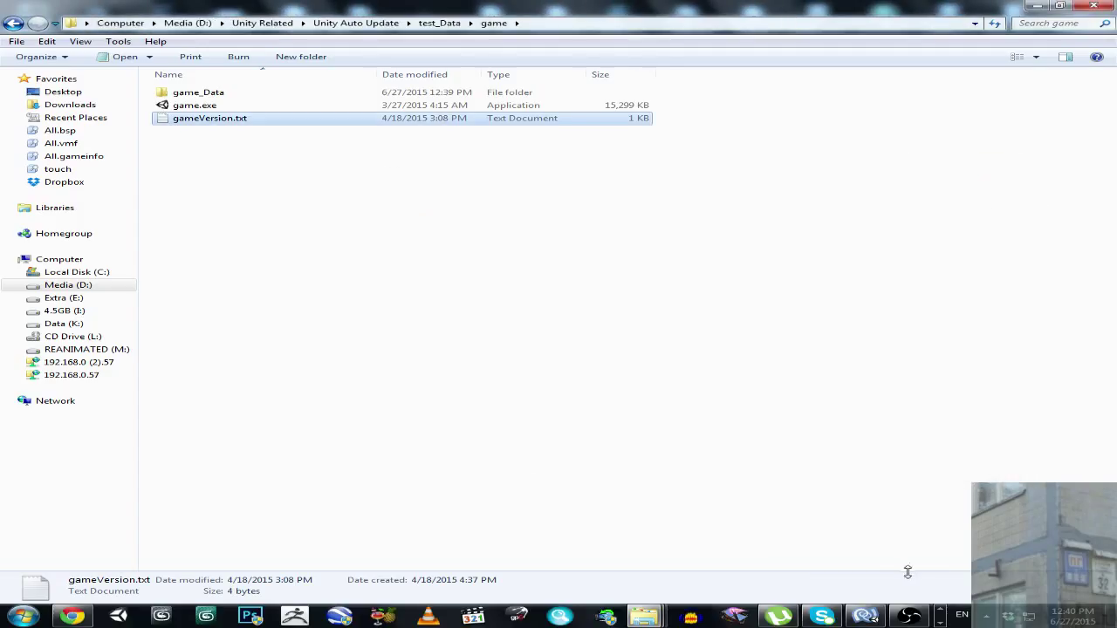
Reopen gameVersion.txt, highlight the whole version number again, and close the file.
left_click(940, 622)
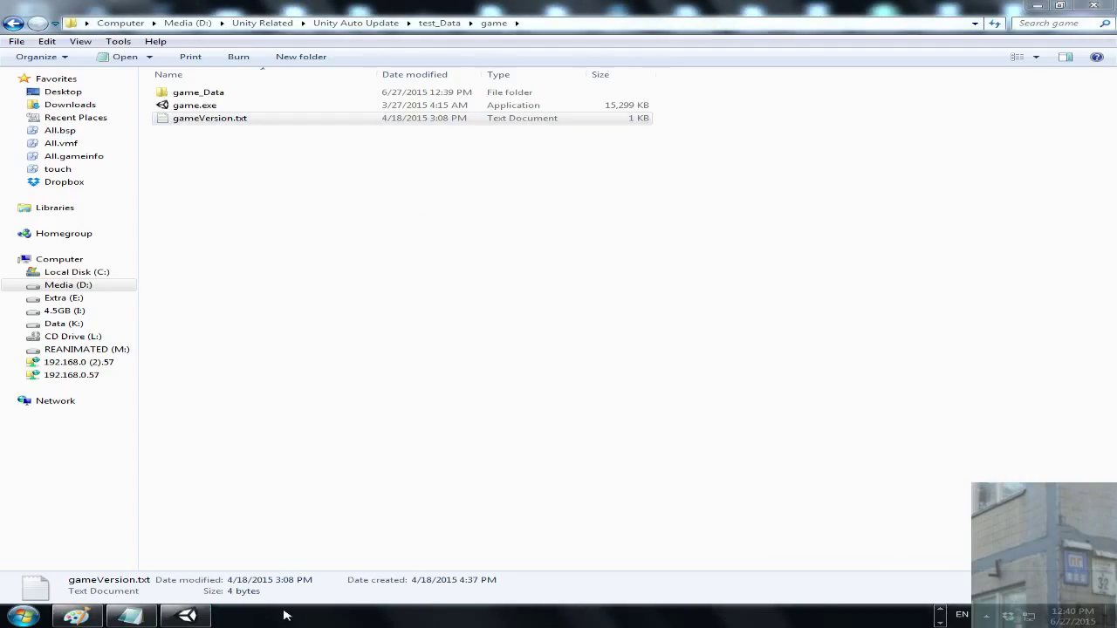
left_click(212, 123)
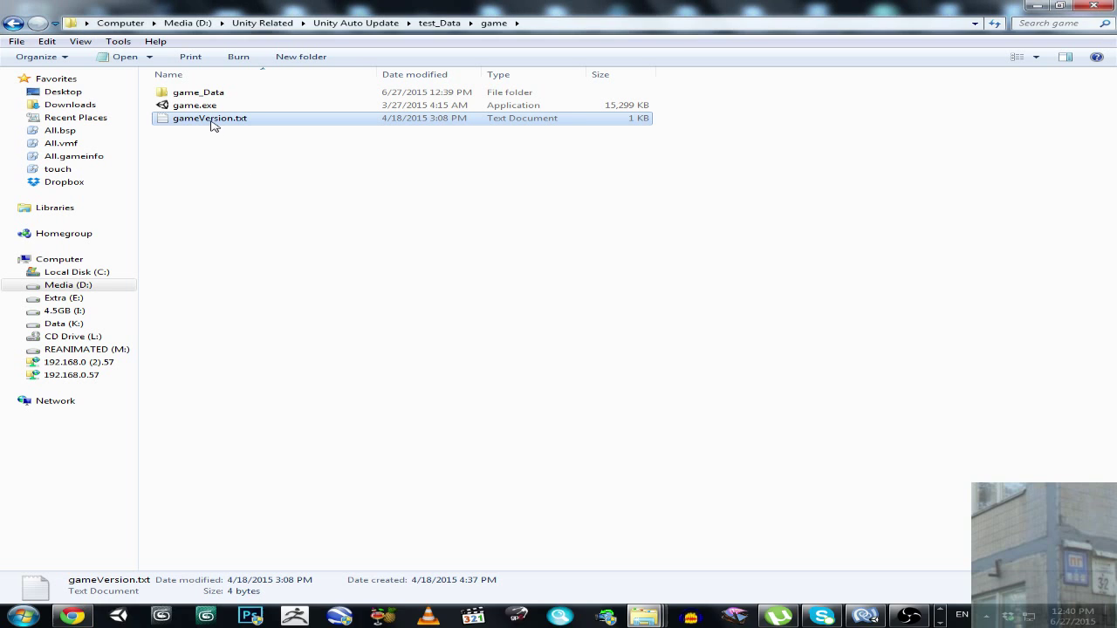
double_click(212, 122)
left_click_drag(416, 198, 389, 200)
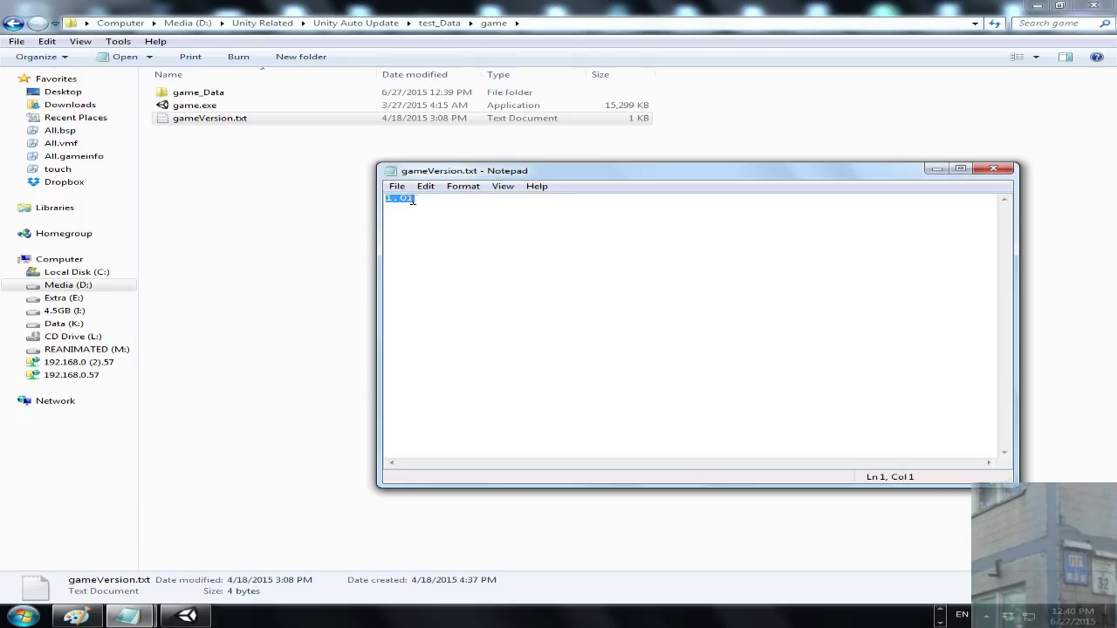
left_click(992, 168)
Retrace the path from the Unity Auto Update folder through test_Data to game and inspect gameVersion.txt once more, closing it.
left_click(441, 24)
key("alt+Up")
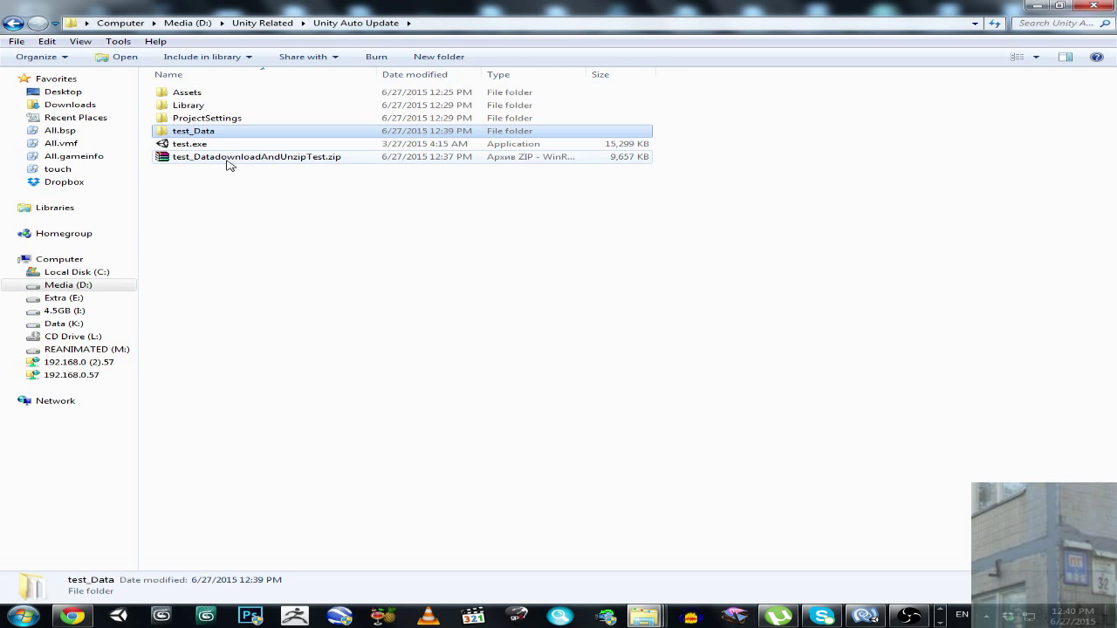
left_click(226, 164)
double_click(192, 131)
double_click(191, 93)
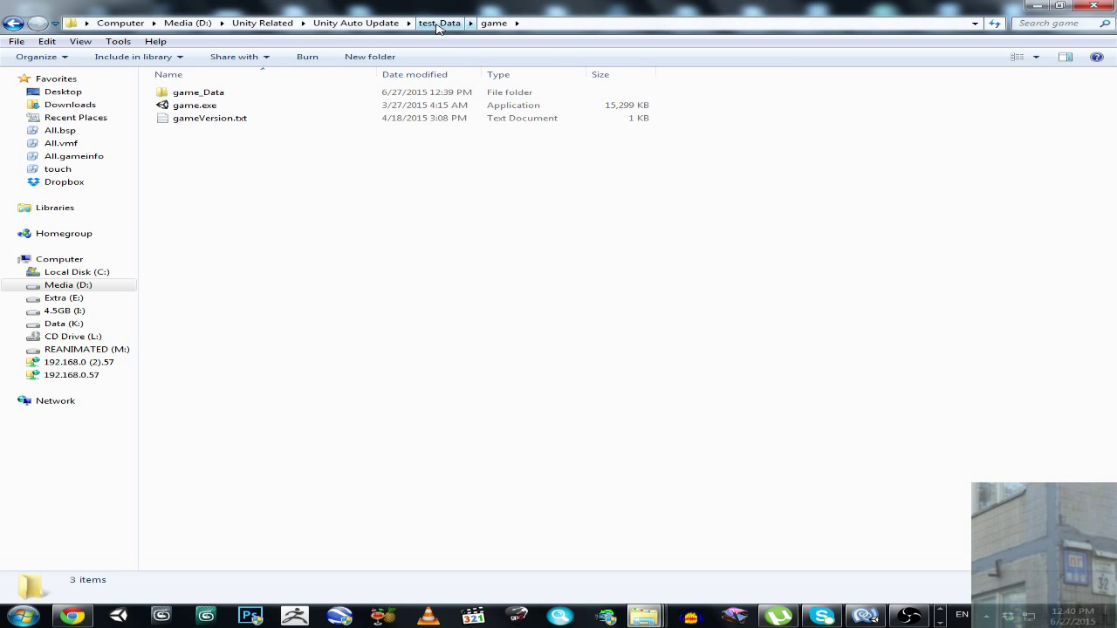
double_click(242, 119)
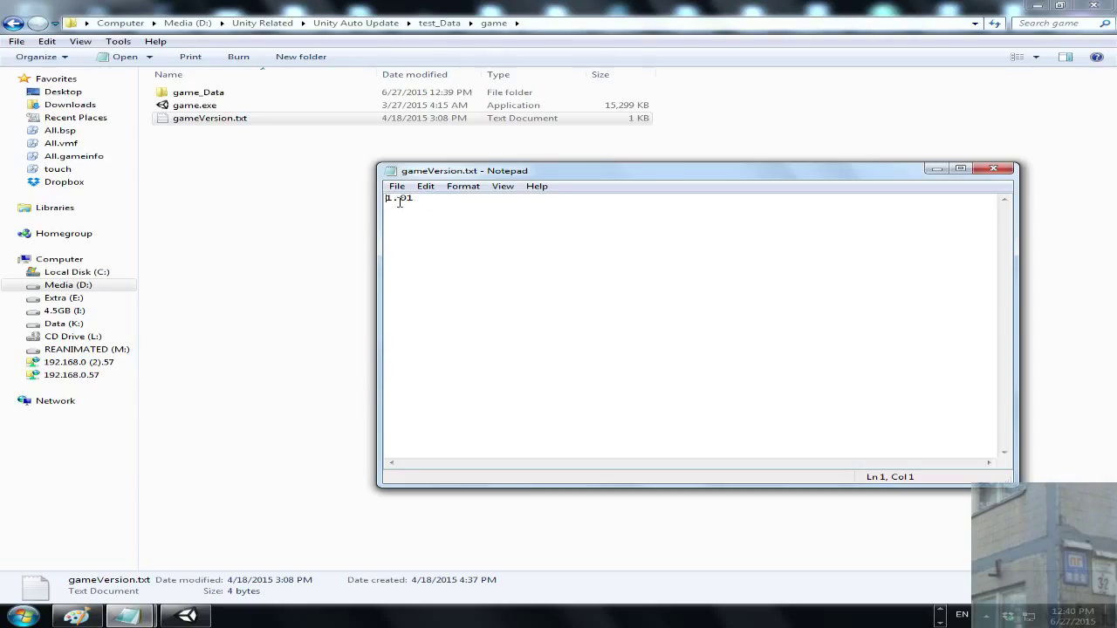
left_click_drag(391, 199, 389, 201)
left_click(992, 171)
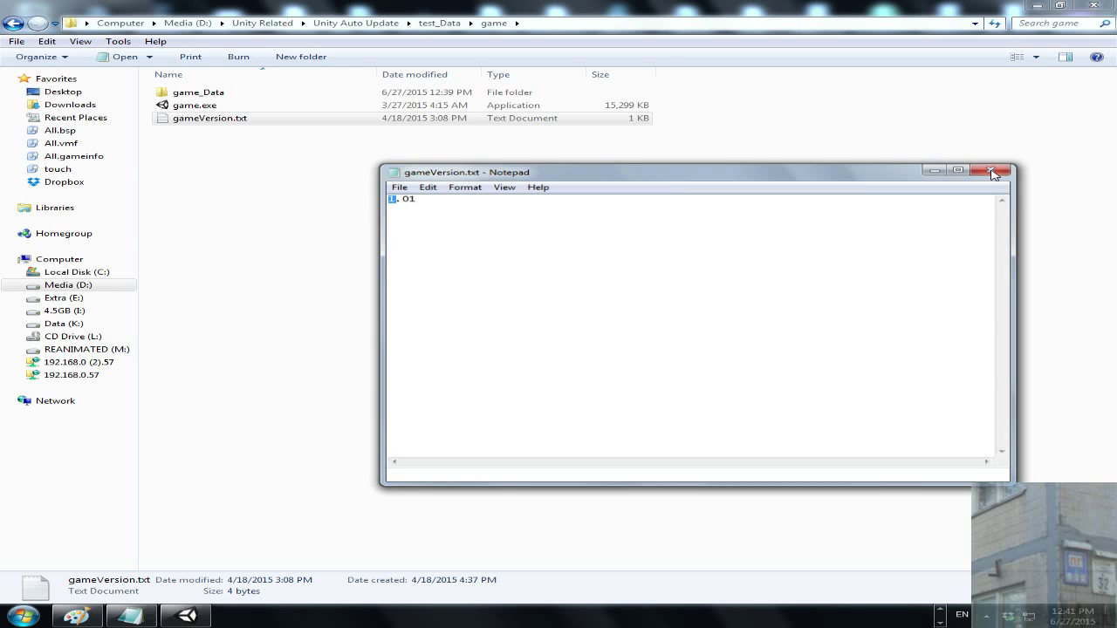
Return to the Unity Auto Update folder, update the outdated game to version 1.21 with the updater, and close its window.
left_click(429, 27)
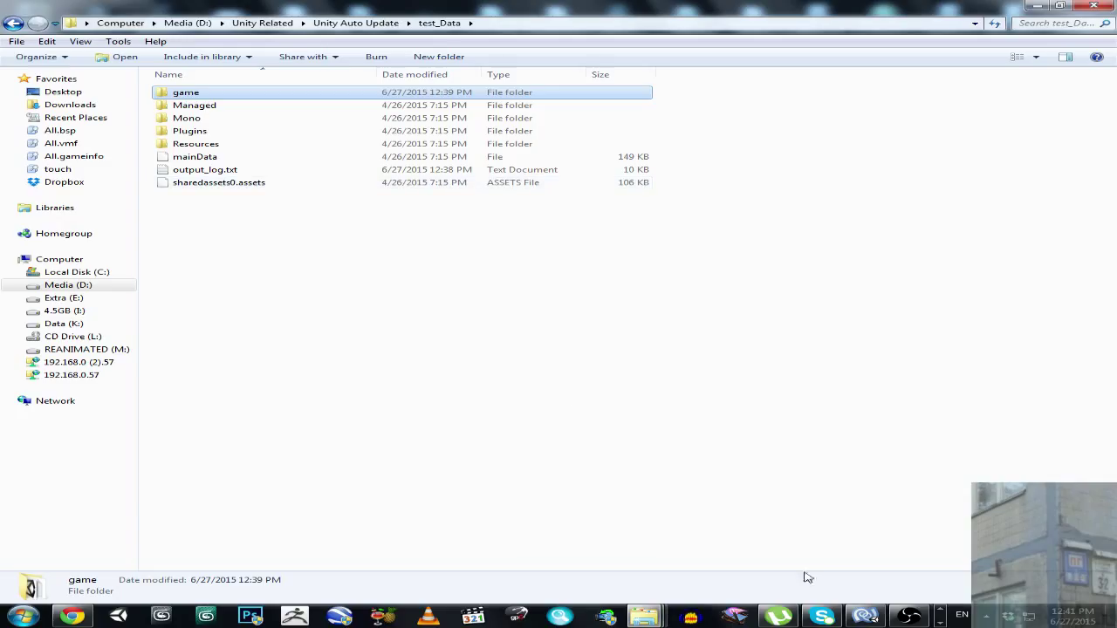
left_click(909, 617)
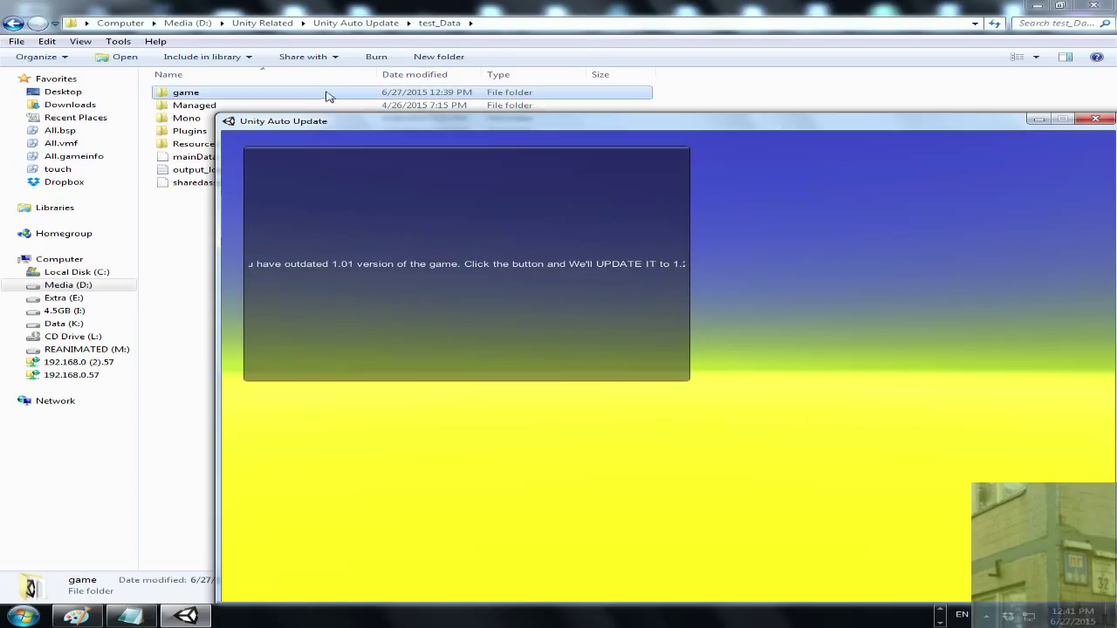
left_click(358, 24)
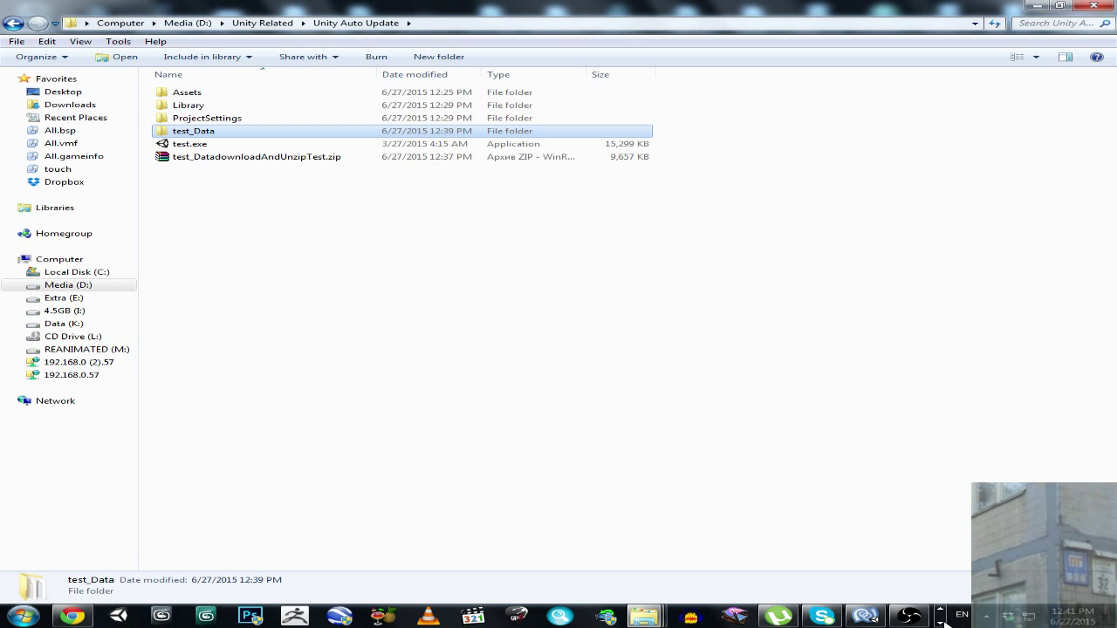
left_click(184, 616)
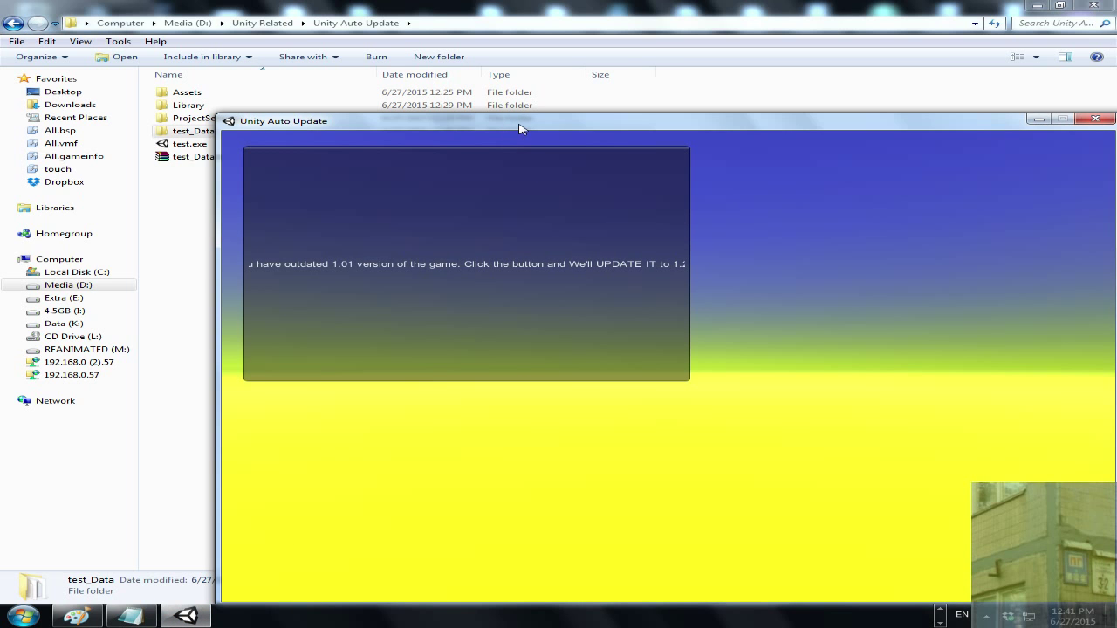
left_click_drag(525, 128, 583, 211)
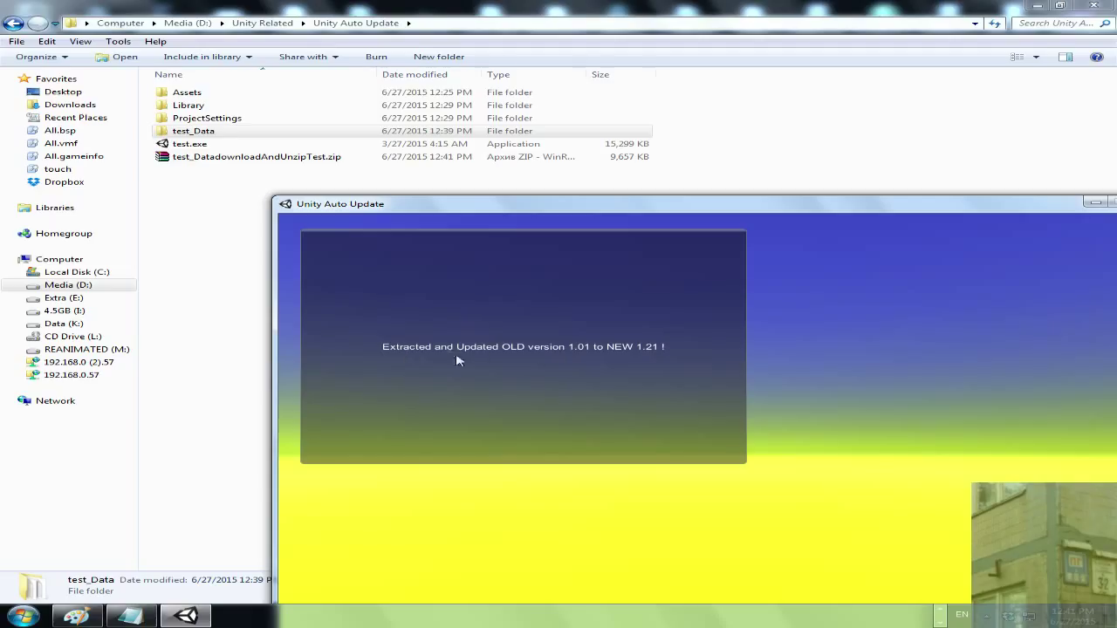
left_click_drag(790, 206, 608, 275)
left_click(970, 271)
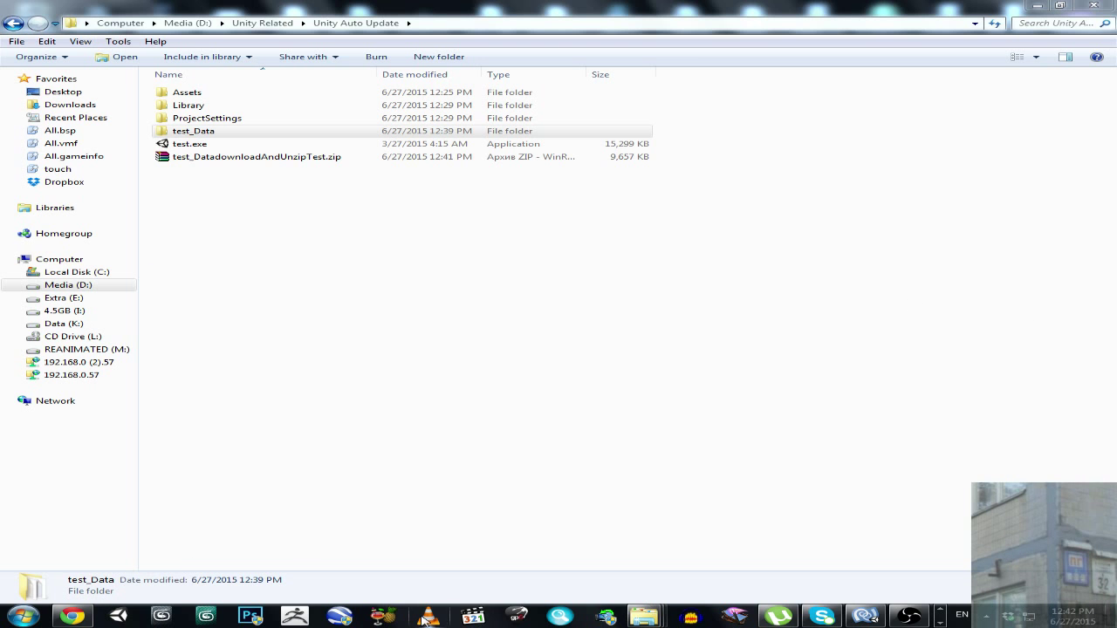
Launch Unity, open the Unity Auto Update project, and display its Assets folder contents in the editor.
left_click(122, 615)
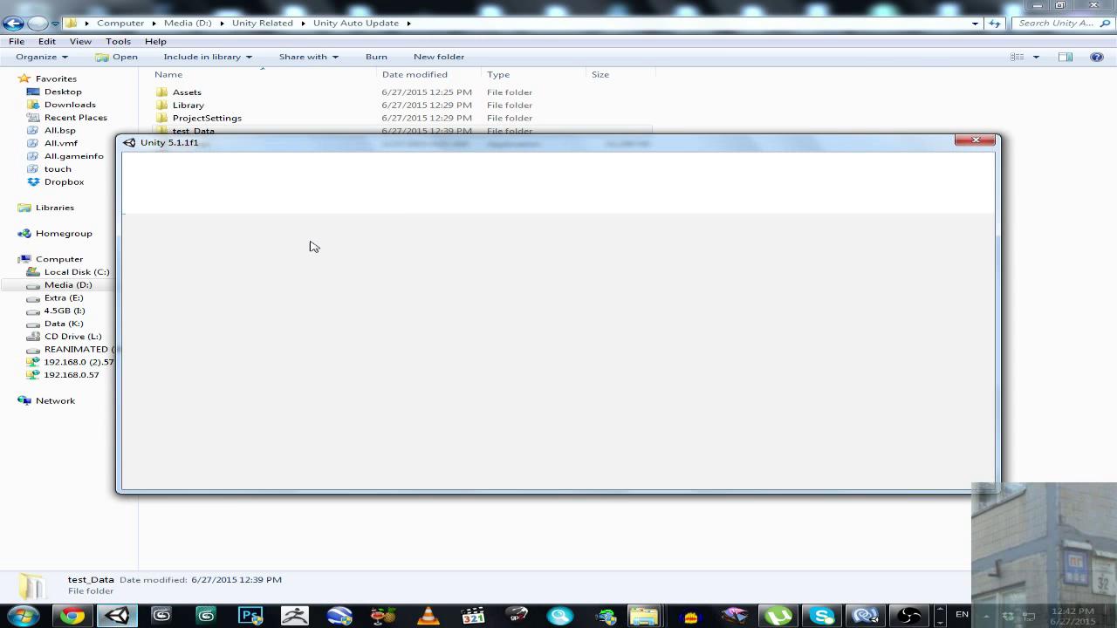
left_click(259, 247)
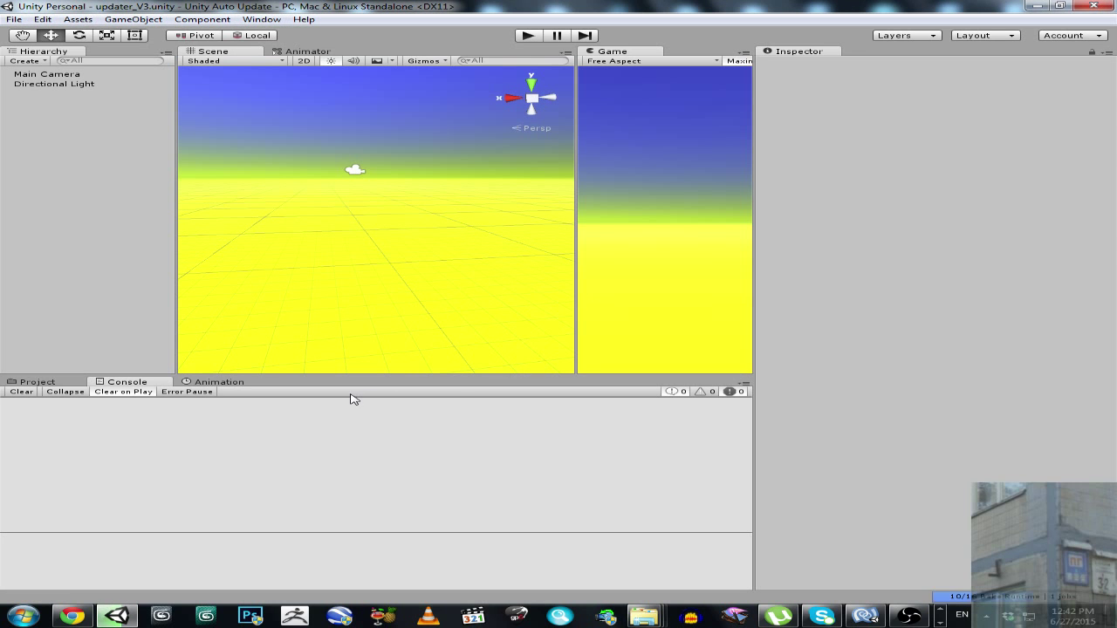
left_click(63, 383)
left_click(114, 383)
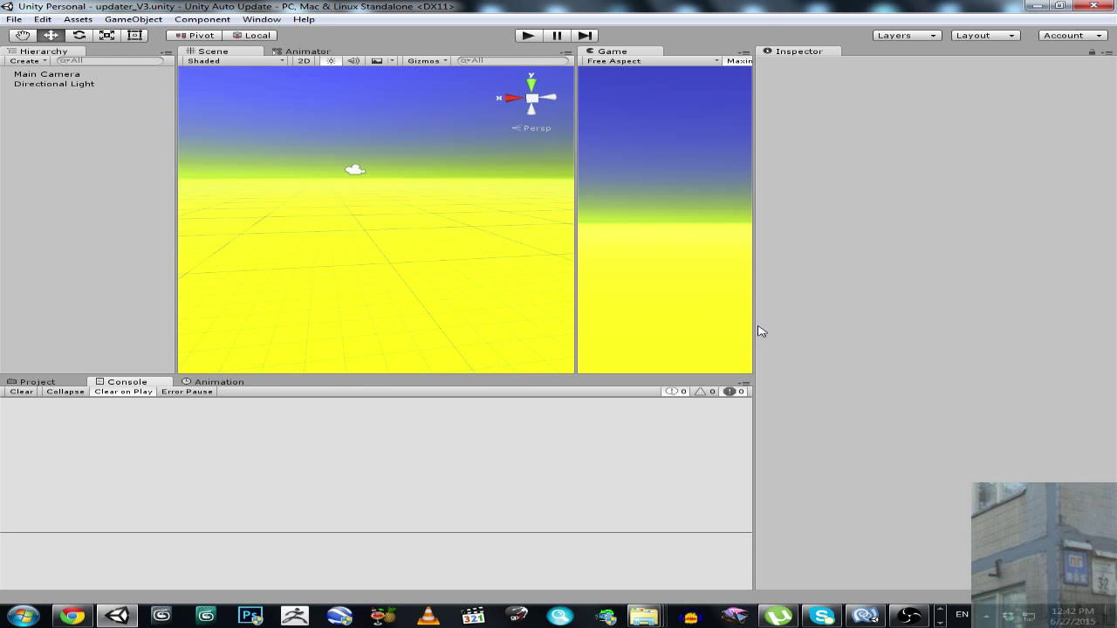
left_click(39, 382)
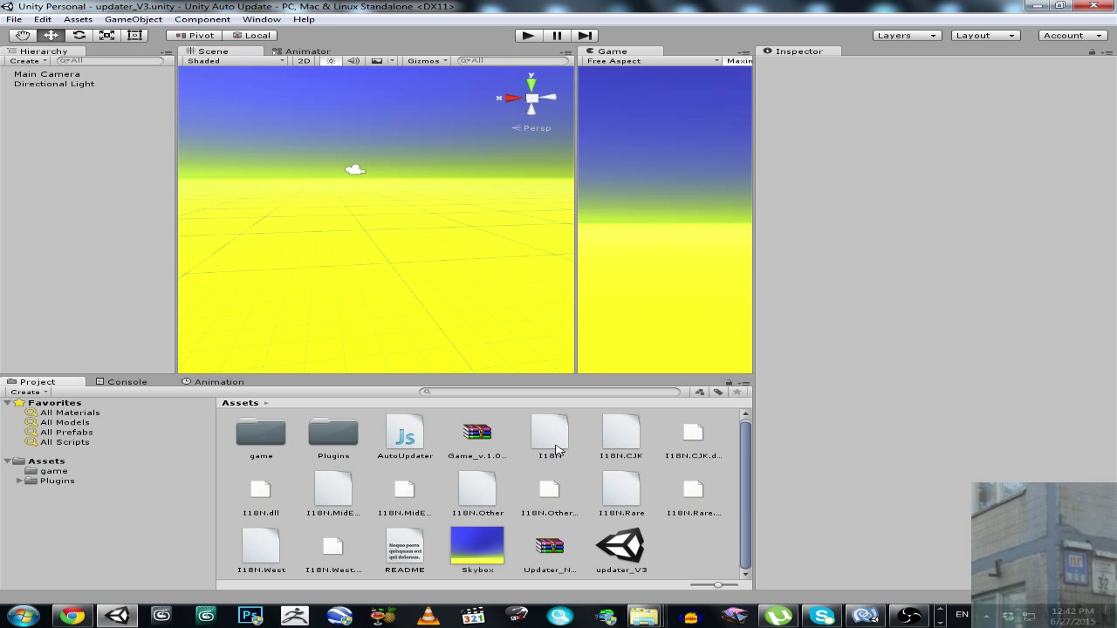
Examine the I18N library files and the Game_v.1.0.1 and Updater_NoGame archives among the project's assets.
left_click(553, 445)
left_click(620, 436)
left_click(695, 441)
left_click(694, 495)
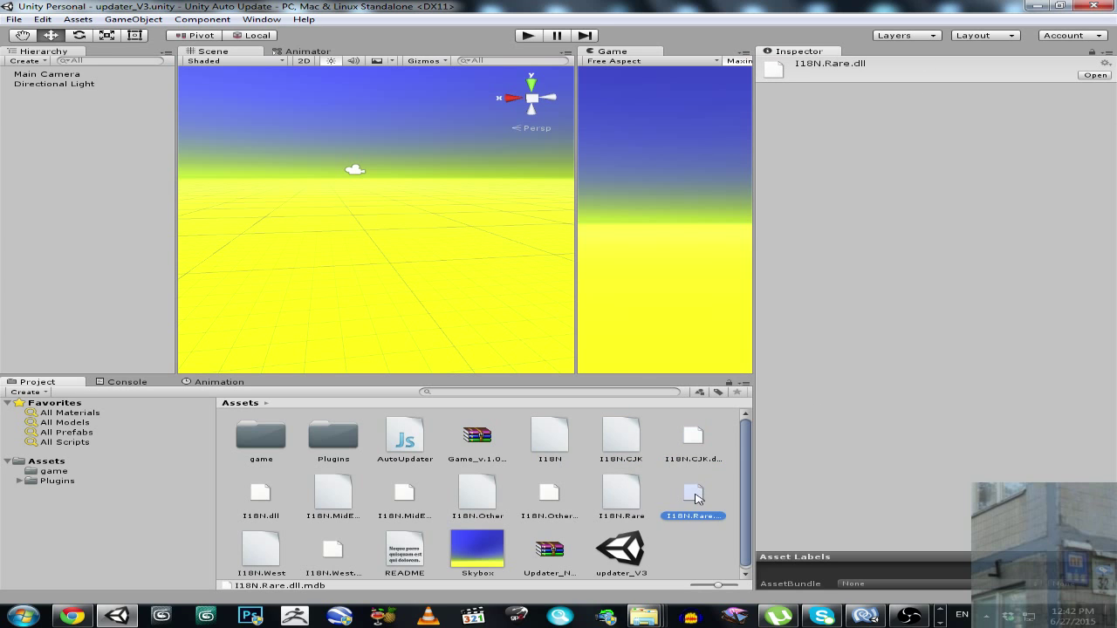
left_click(613, 496)
left_click(561, 497)
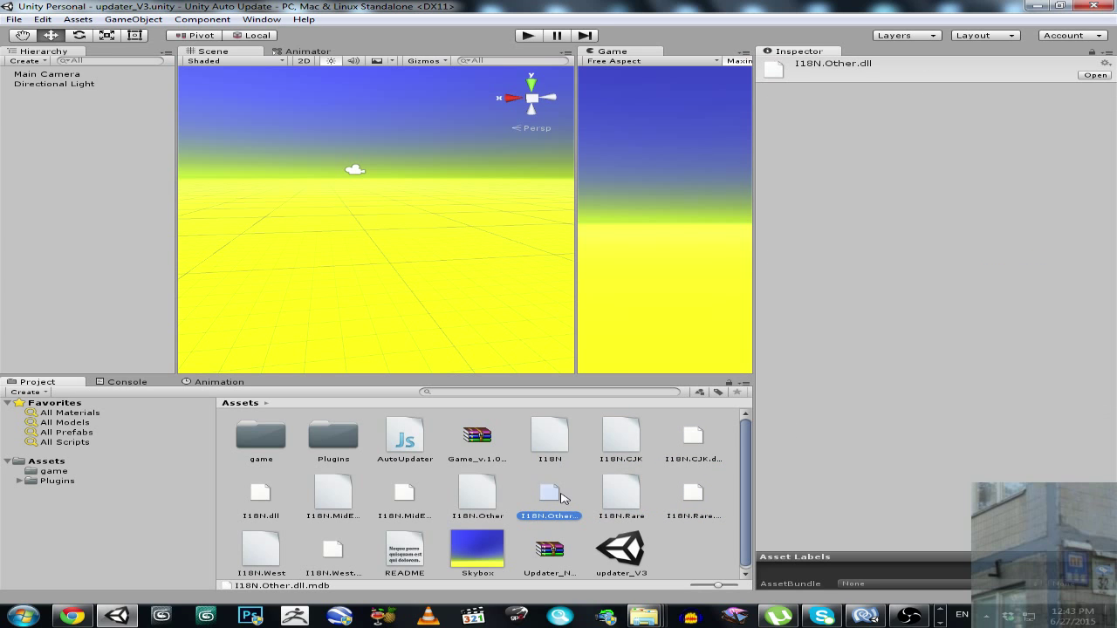
left_click(478, 498)
left_click(404, 496)
left_click(332, 495)
left_click(271, 501)
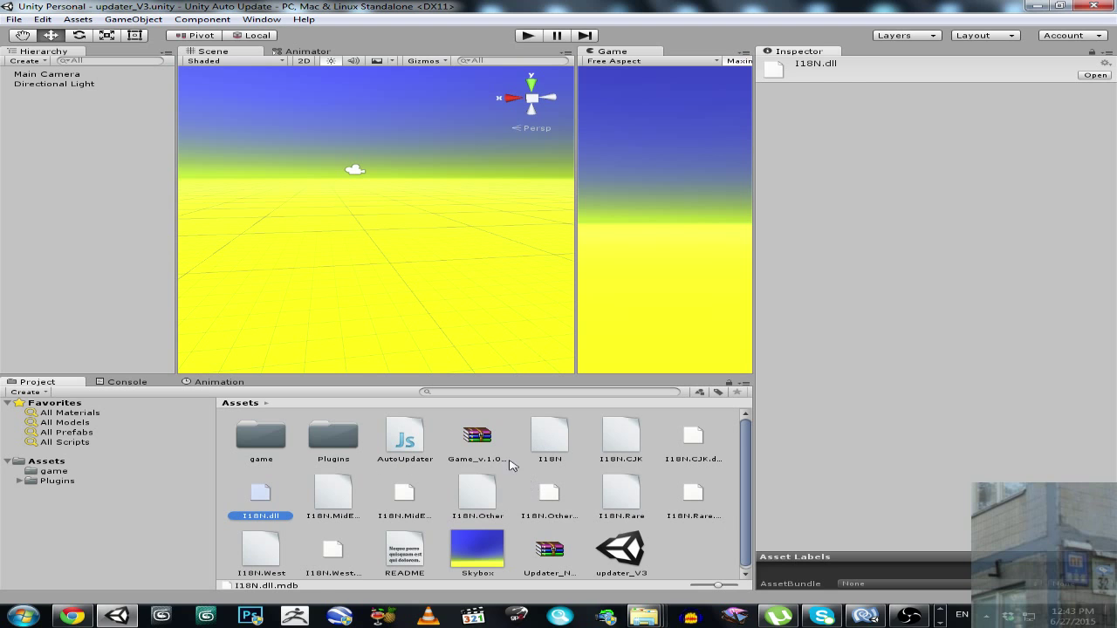
left_click(480, 446)
left_click(551, 546)
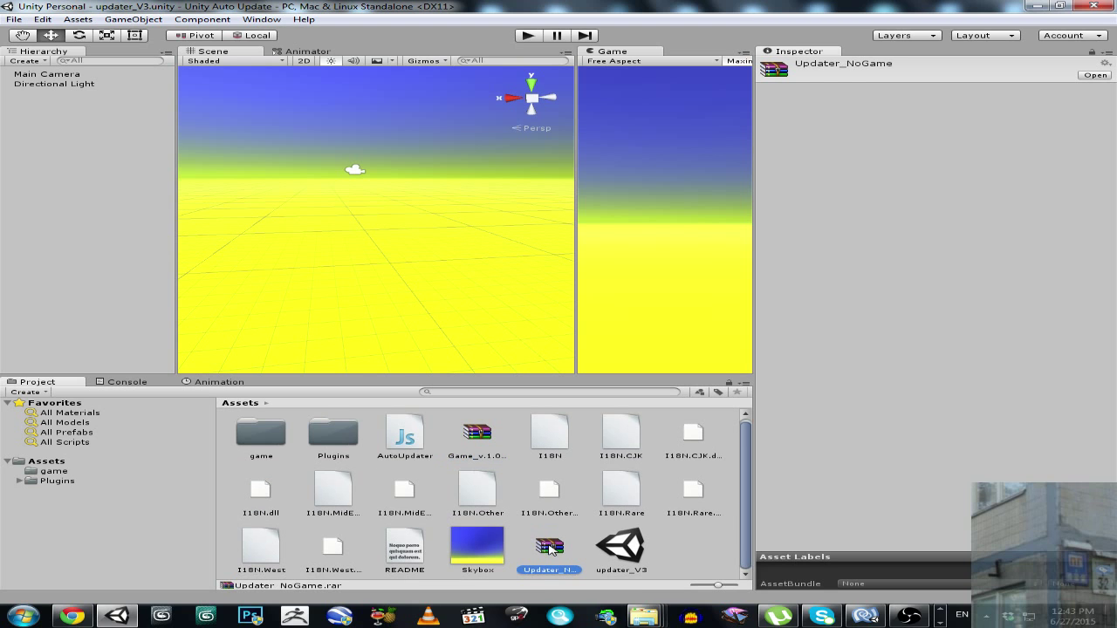
Minimize Unity, open the project's Assets folder in File Explorer, and check its game subfolder and remaining files.
left_click(1032, 6)
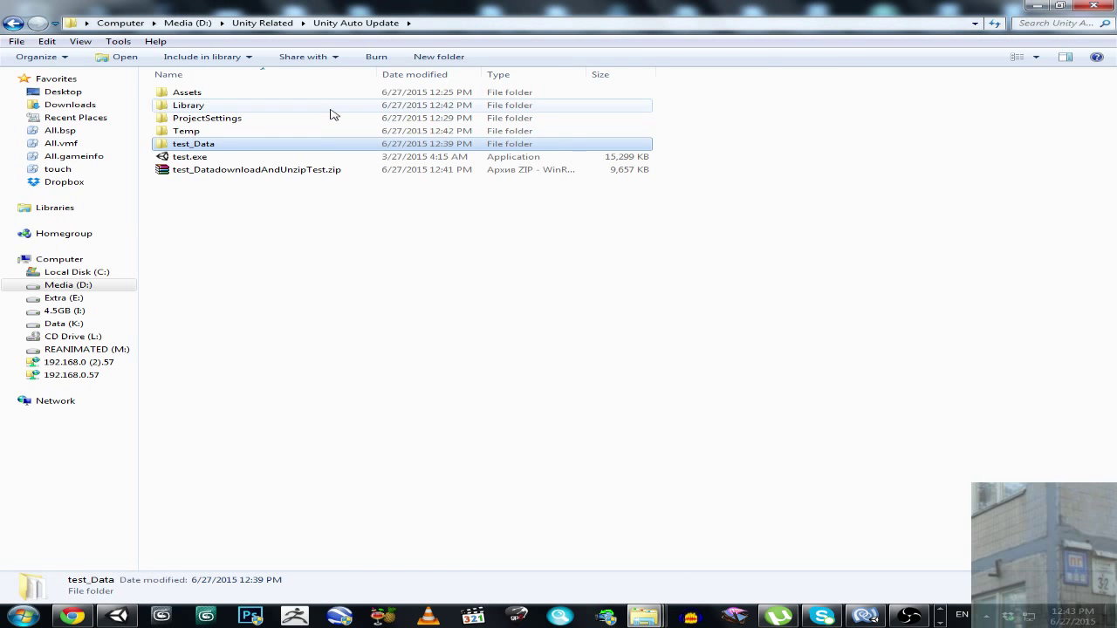
double_click(192, 94)
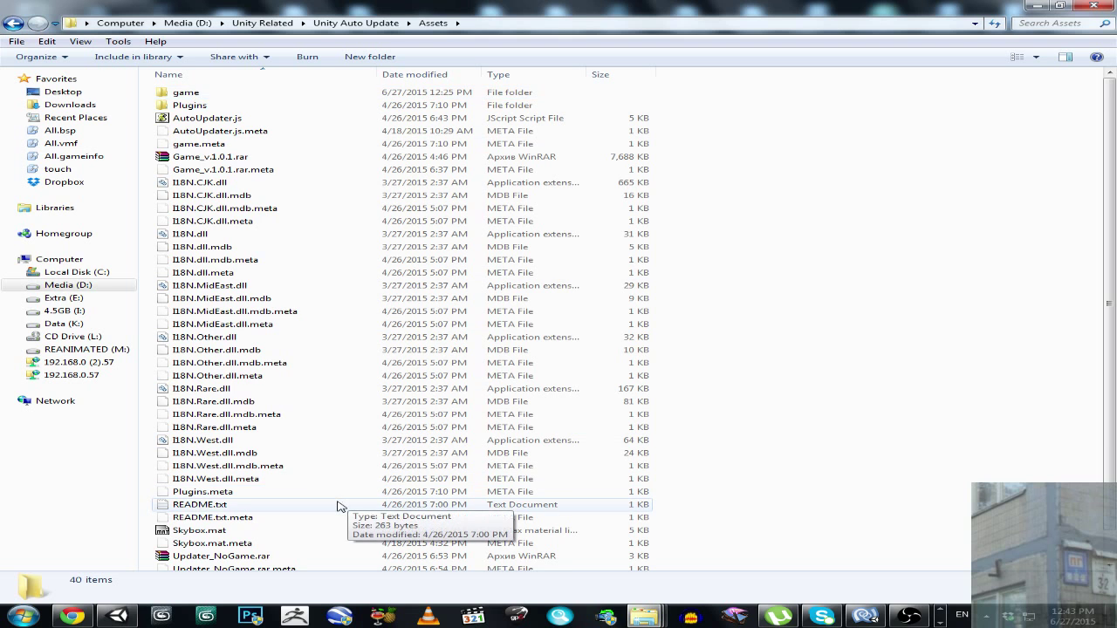
scroll(341, 506, "down", 1)
scroll(227, 130, "up", 1)
double_click(185, 92)
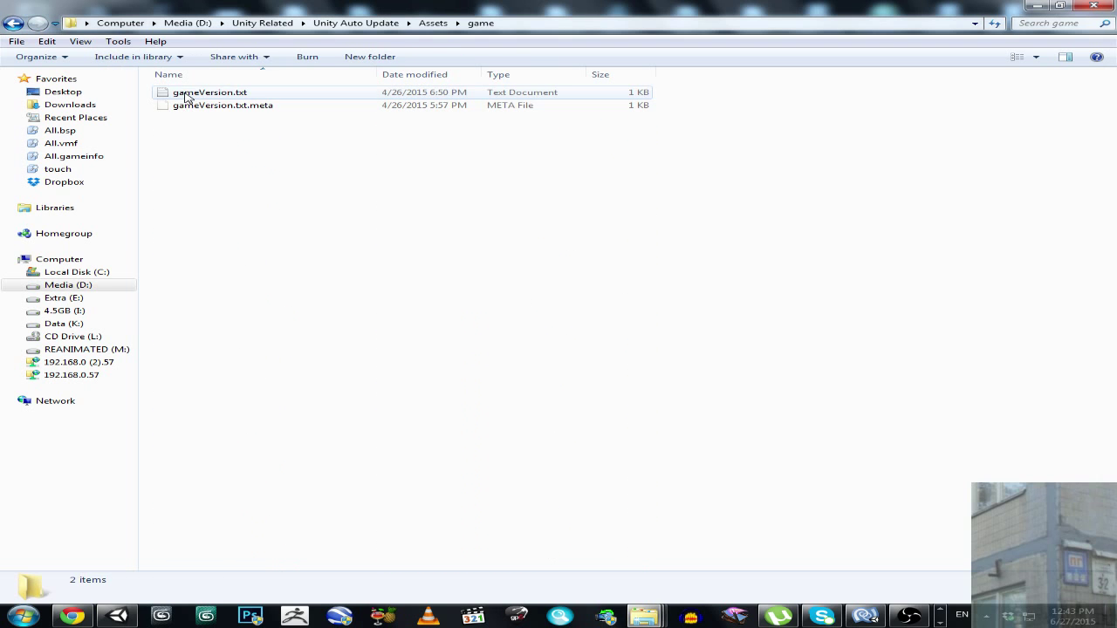
left_click(435, 23)
scroll(241, 488, "down", 1)
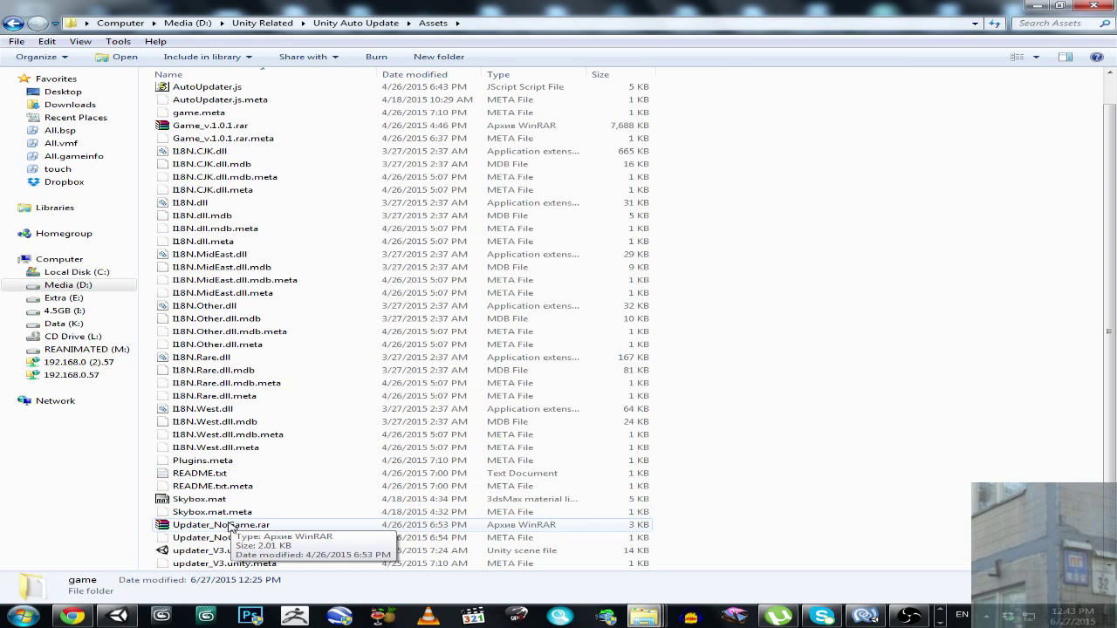
scroll(218, 235, "up", 1)
Permanently delete the game folder from the Assets folder.
left_click(188, 106)
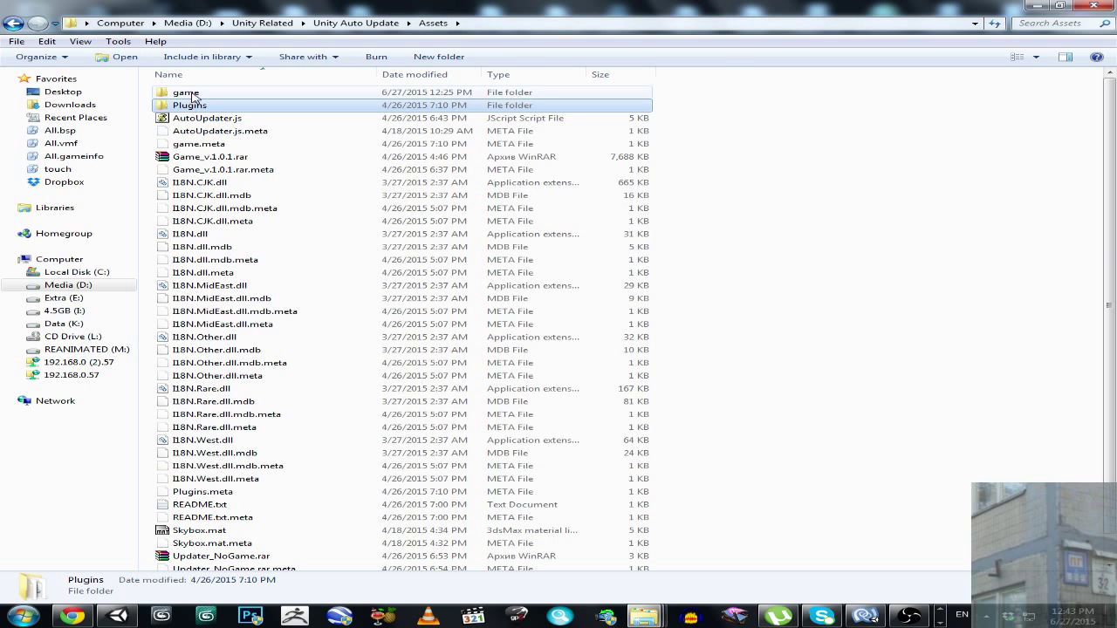
left_click(190, 93)
key("shift+Delete")
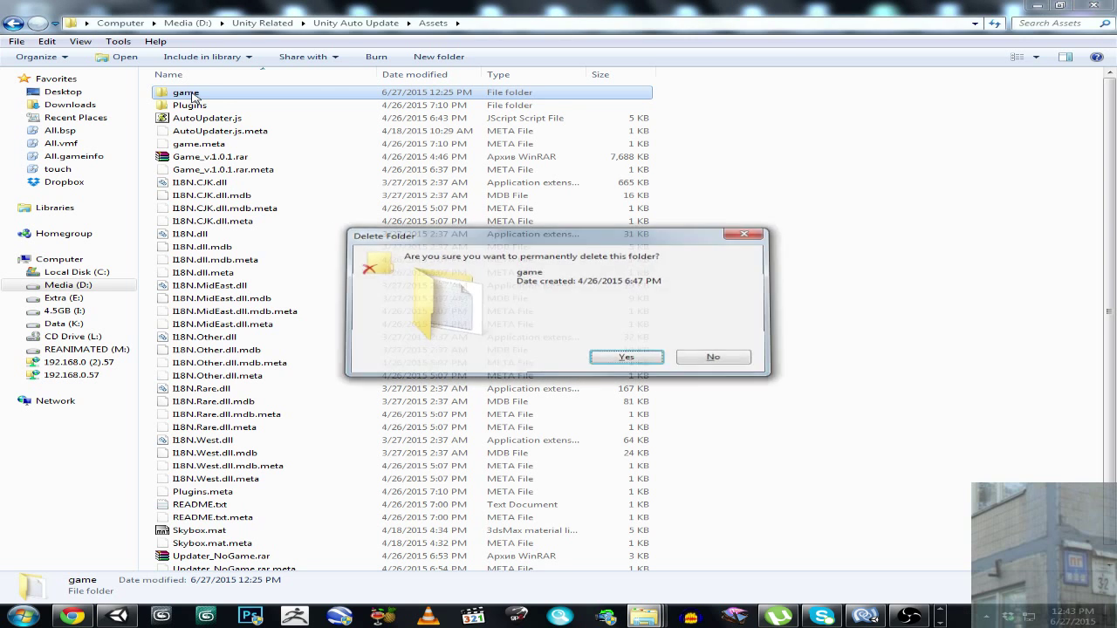
key("Return")
Open the Updater_NoGame.rar archive, check its game folder's version files, and extract that folder into the project's Assets folder.
double_click(233, 544)
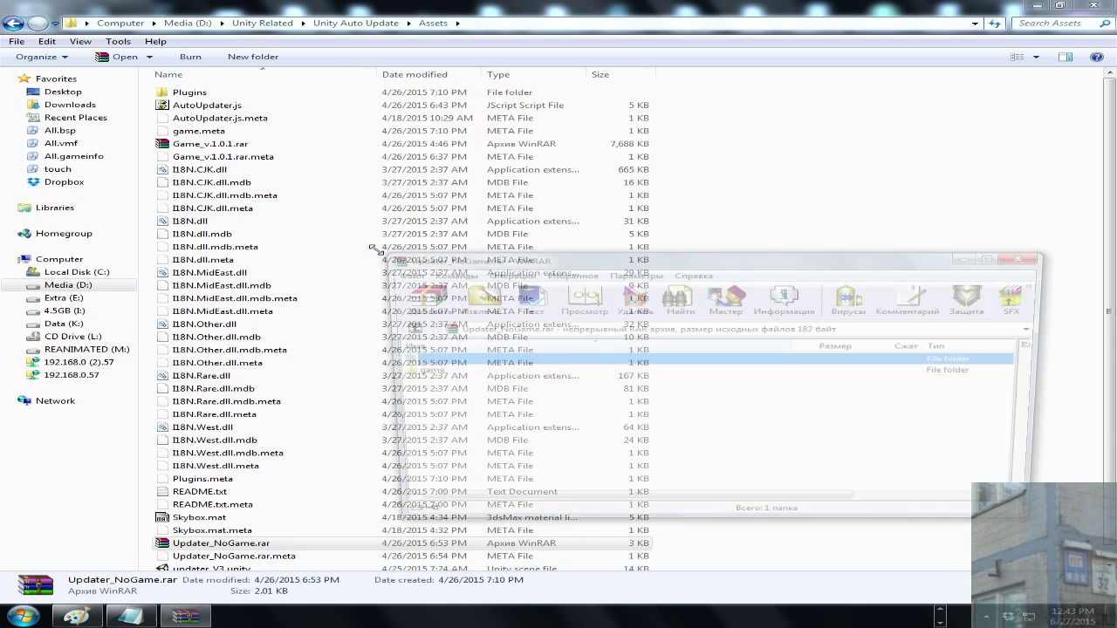
double_click(413, 372)
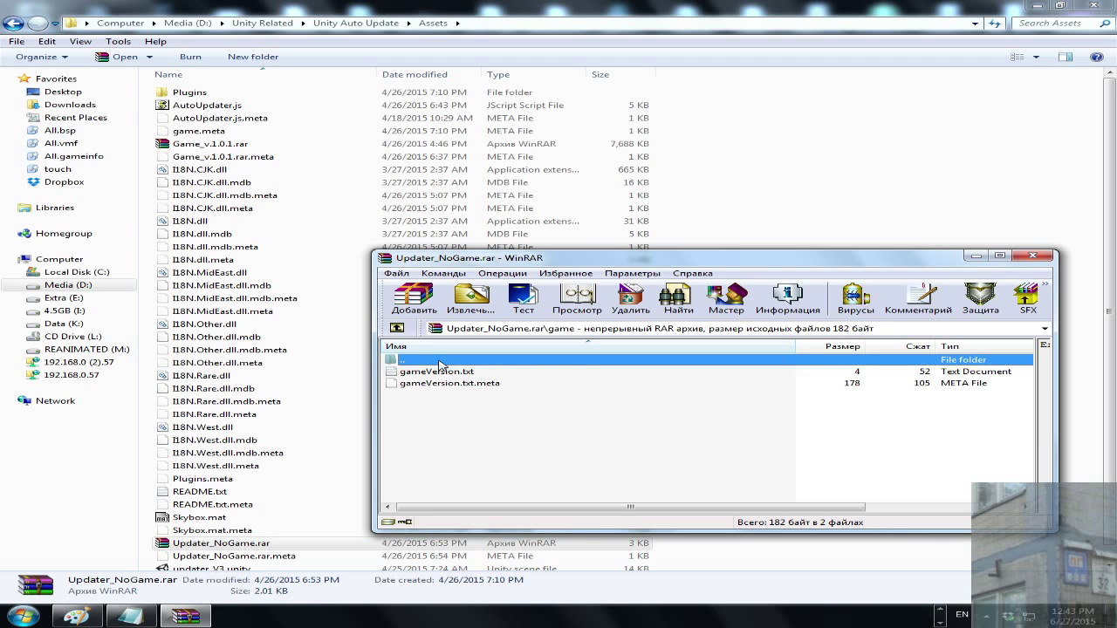
double_click(439, 365)
left_click_drag(428, 374, 873, 209)
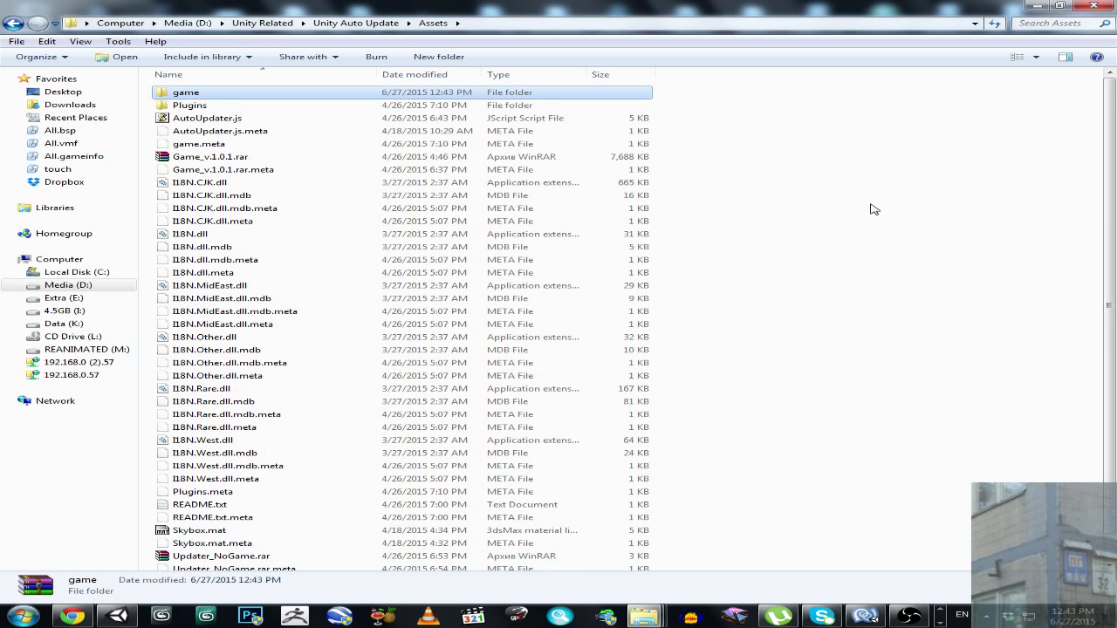
Permanently delete the Game_v.1.0.1.rar and Updater_NoGame.rar archives from the Assets folder.
scroll(256, 471, "down", 1)
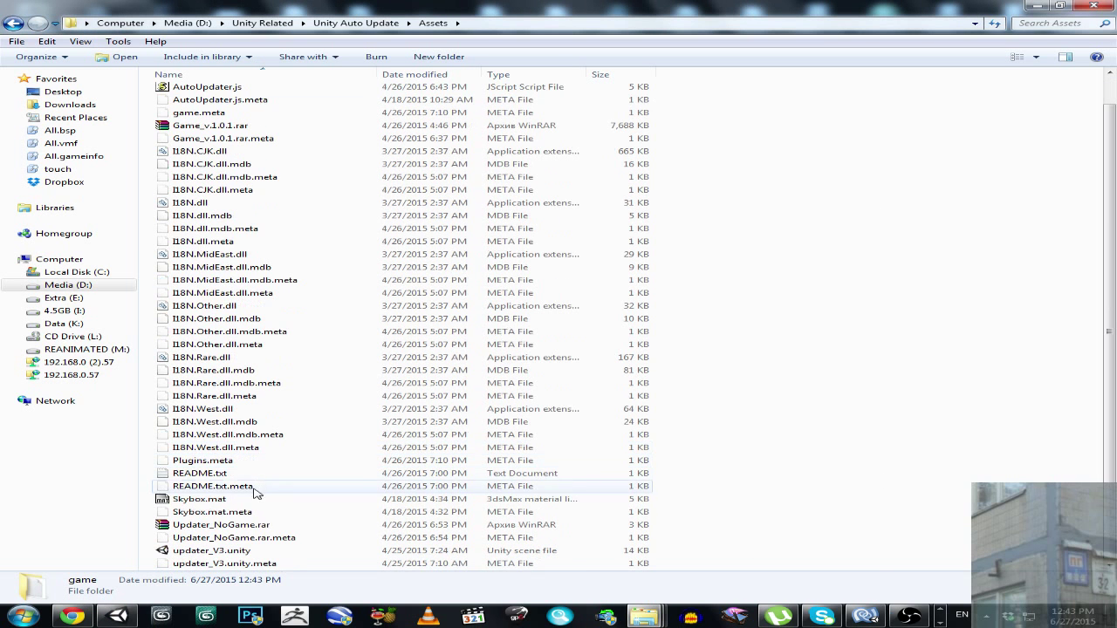
left_click(218, 523)
scroll(194, 388, "up", 1)
left_click(201, 159, "ctrl")
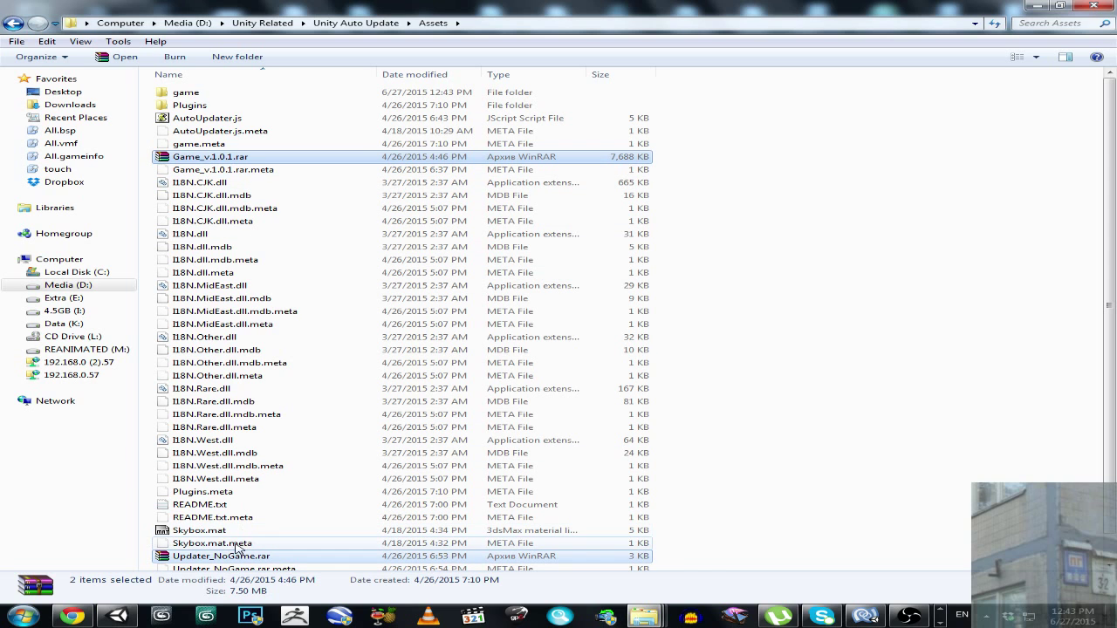
key("shift+Delete")
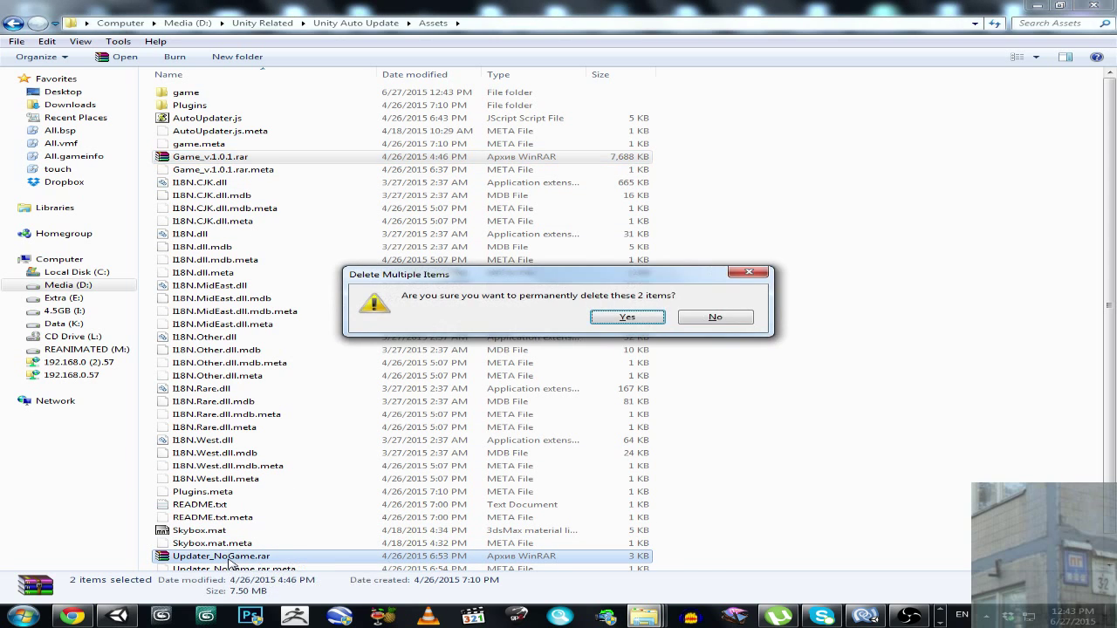
key("Return")
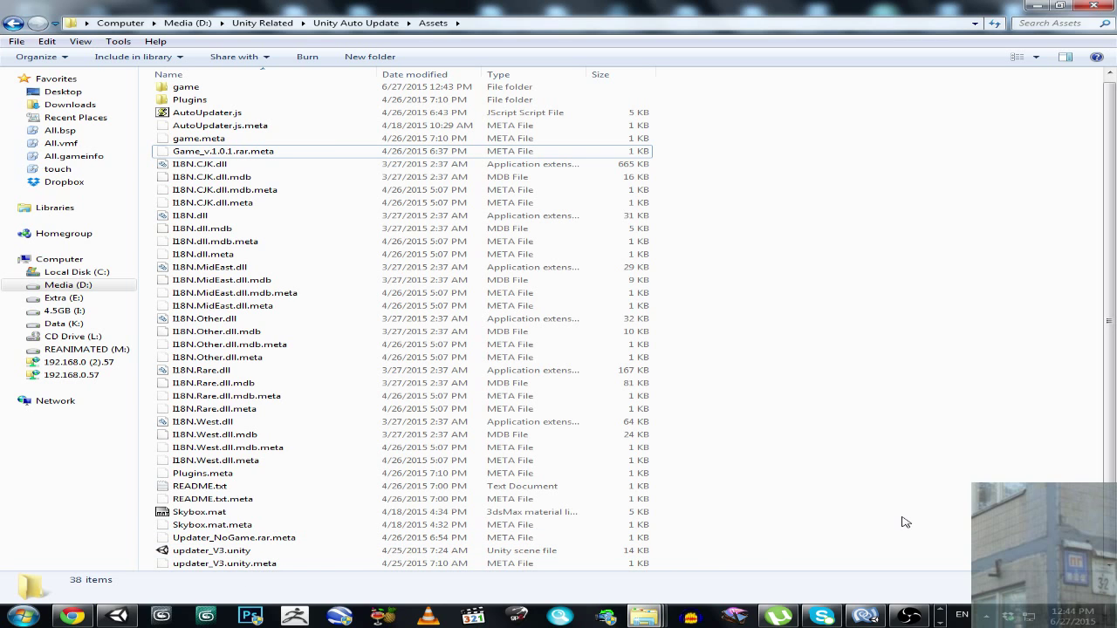
Switch to Unity, run the updater_V3 scene to install the newest 1.21 version of the game, and stop Play mode.
left_click(131, 615)
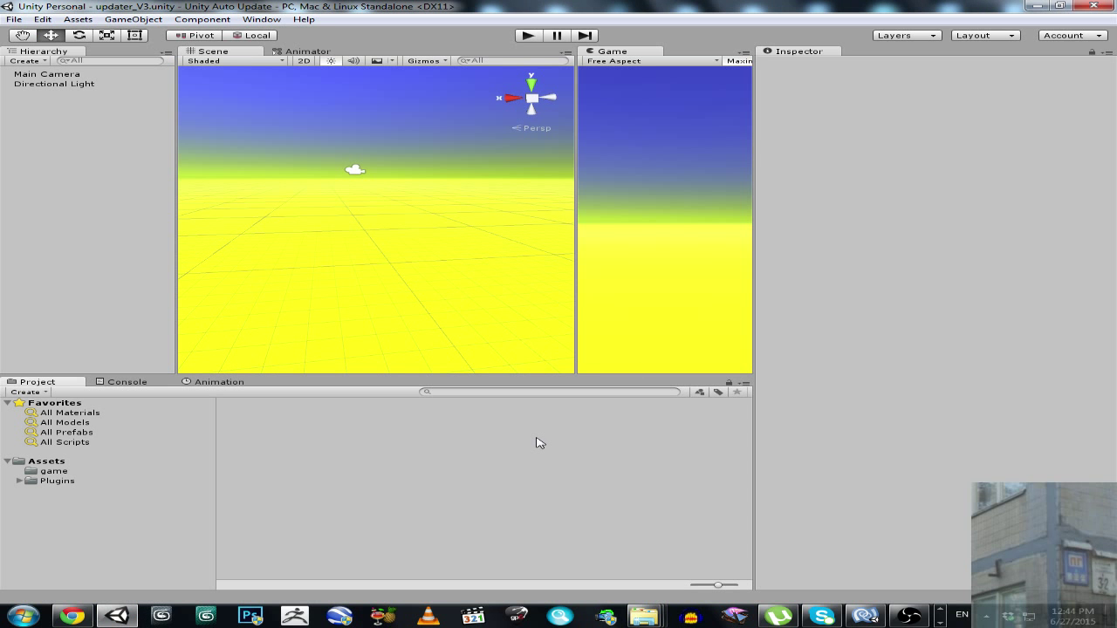
left_click(125, 384)
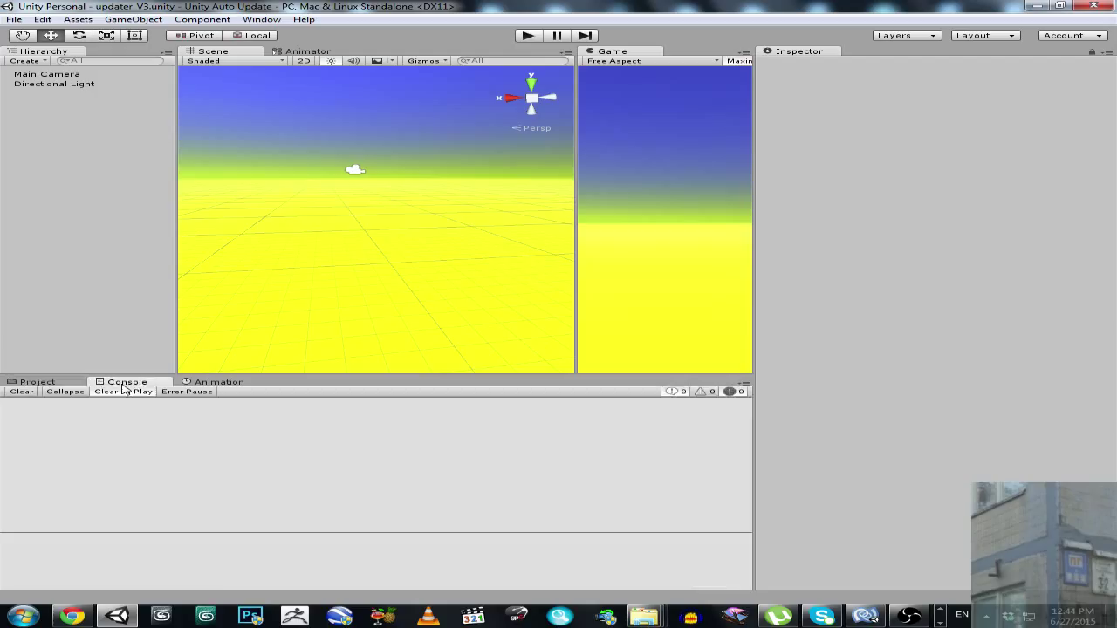
left_click(72, 384)
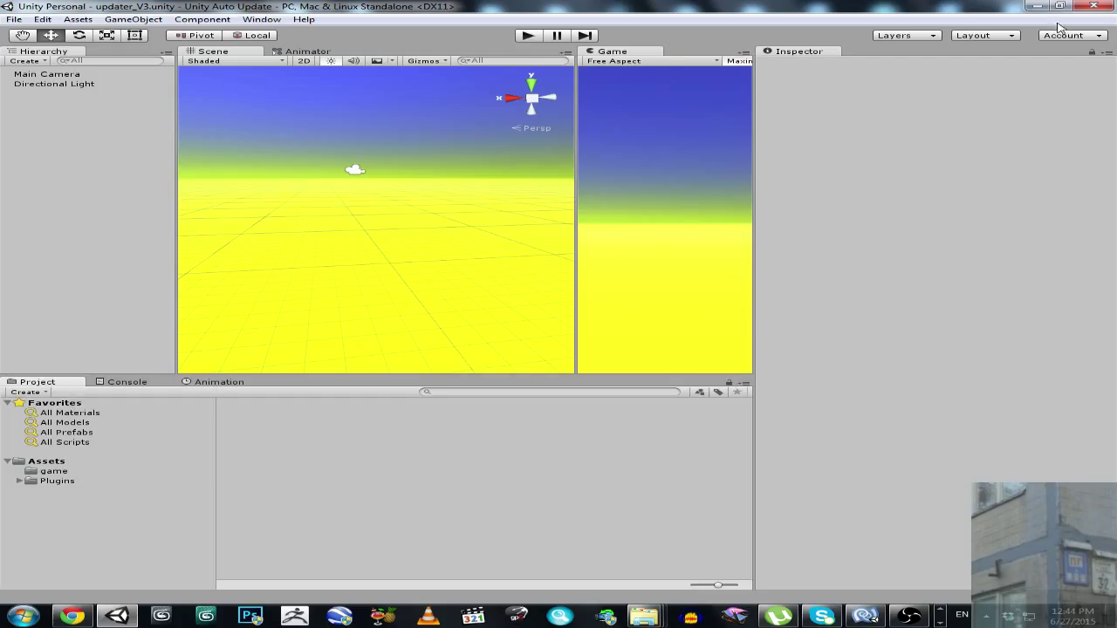
left_click(526, 36)
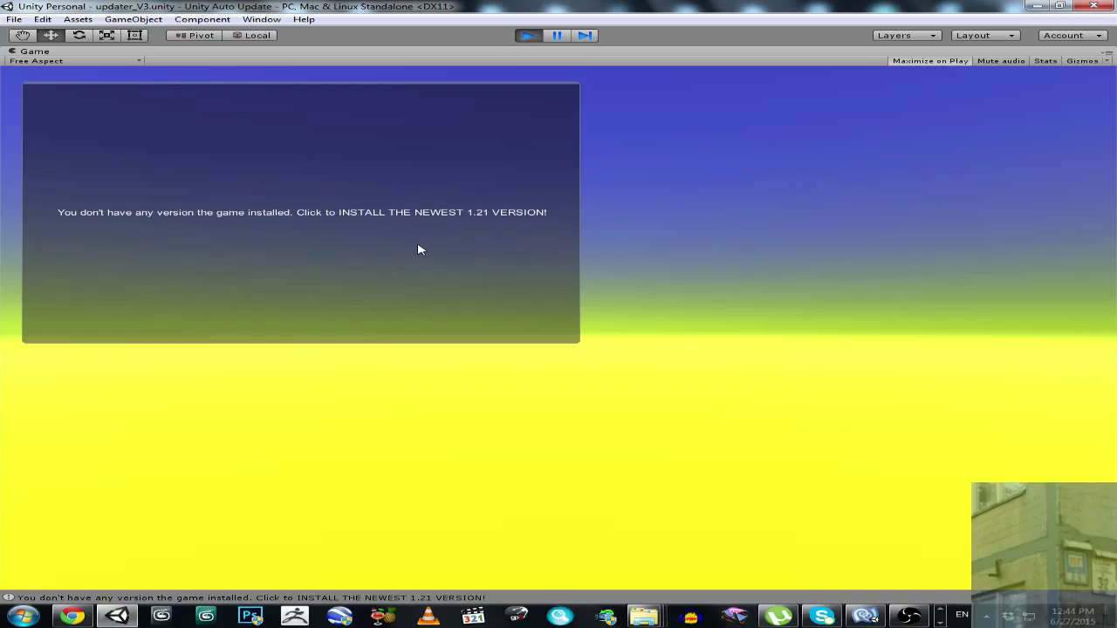
left_click(470, 110)
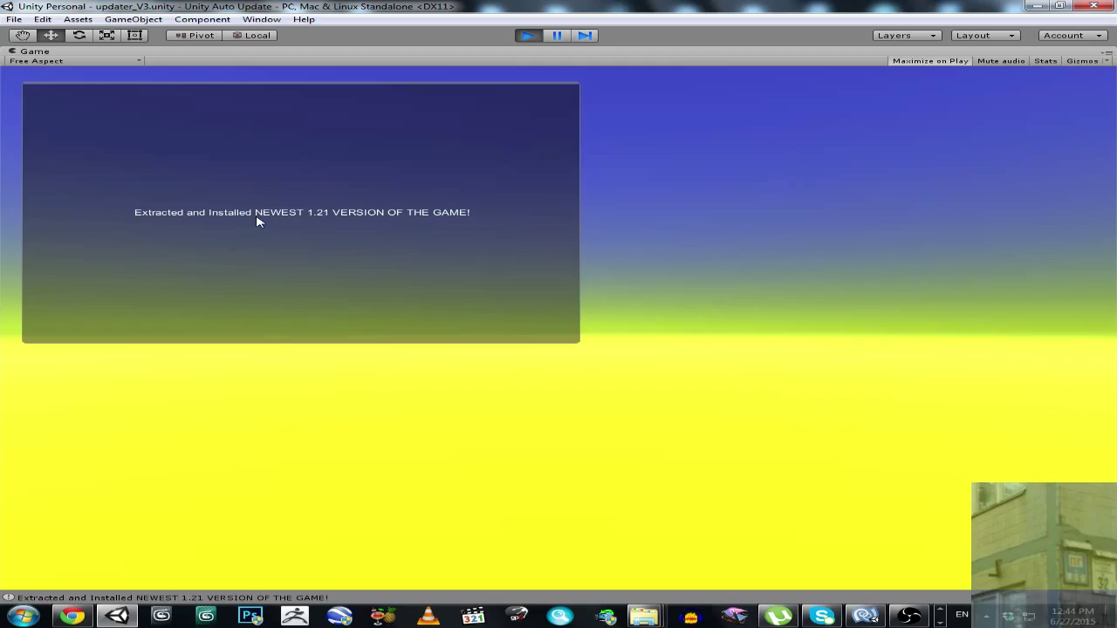
left_click(526, 37)
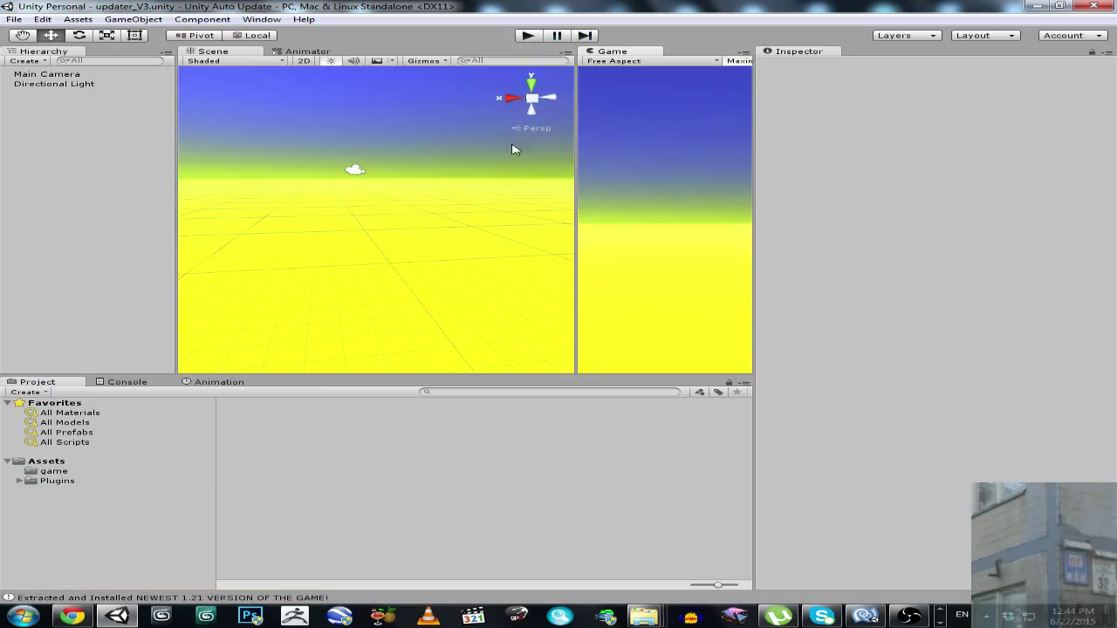
Review the update log messages in Unity's Console, and return to the Assets folder in File Explorer.
left_click(128, 382)
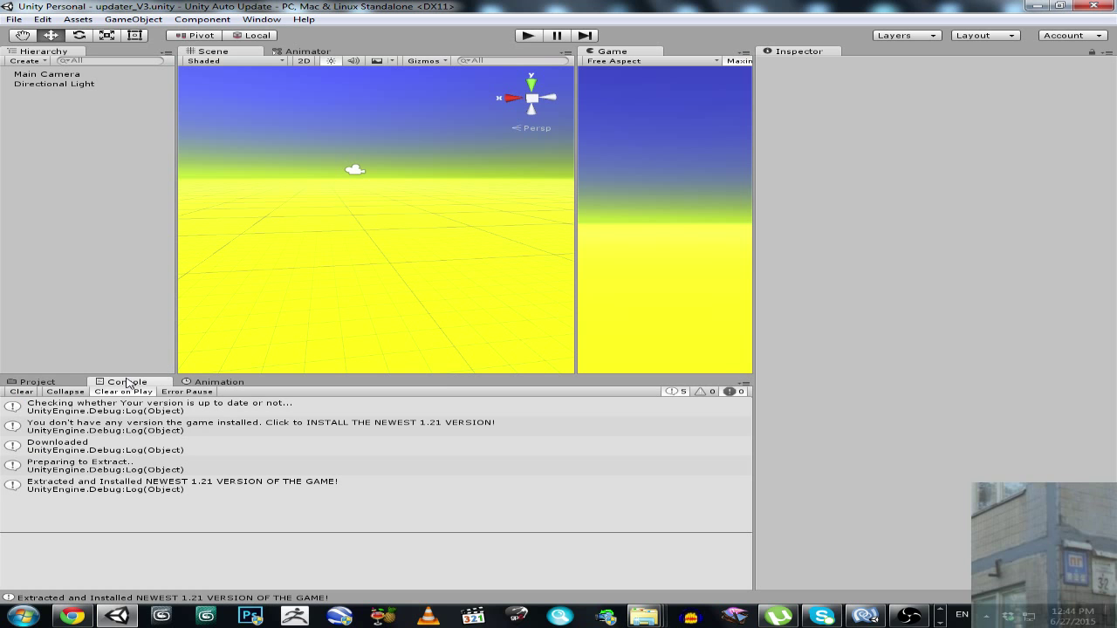
left_click(74, 382)
left_click(1040, 7)
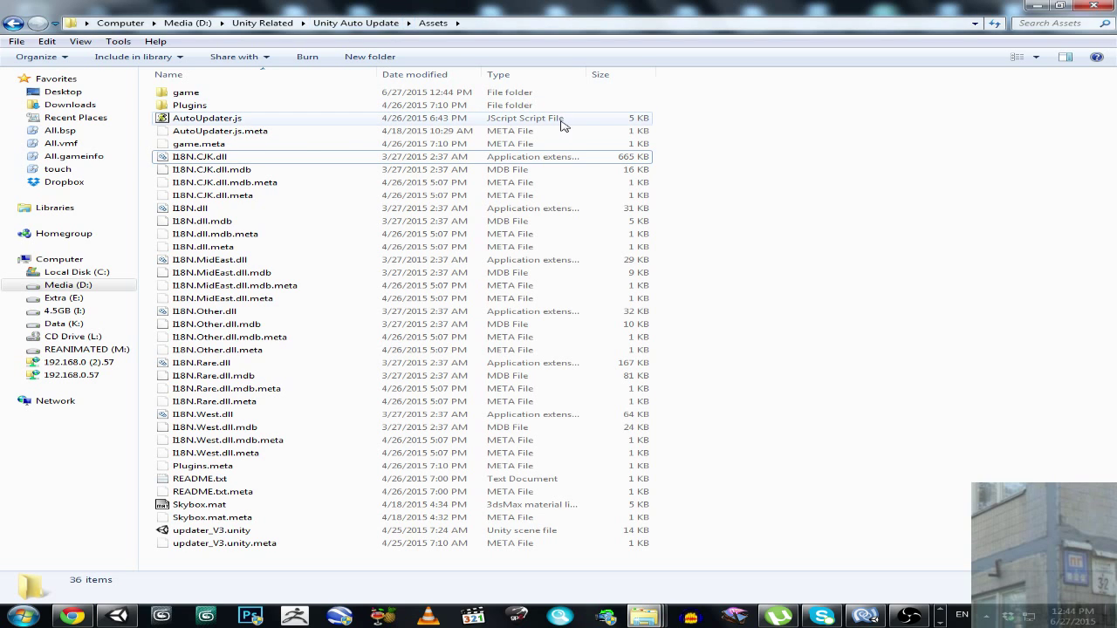
left_click(908, 617)
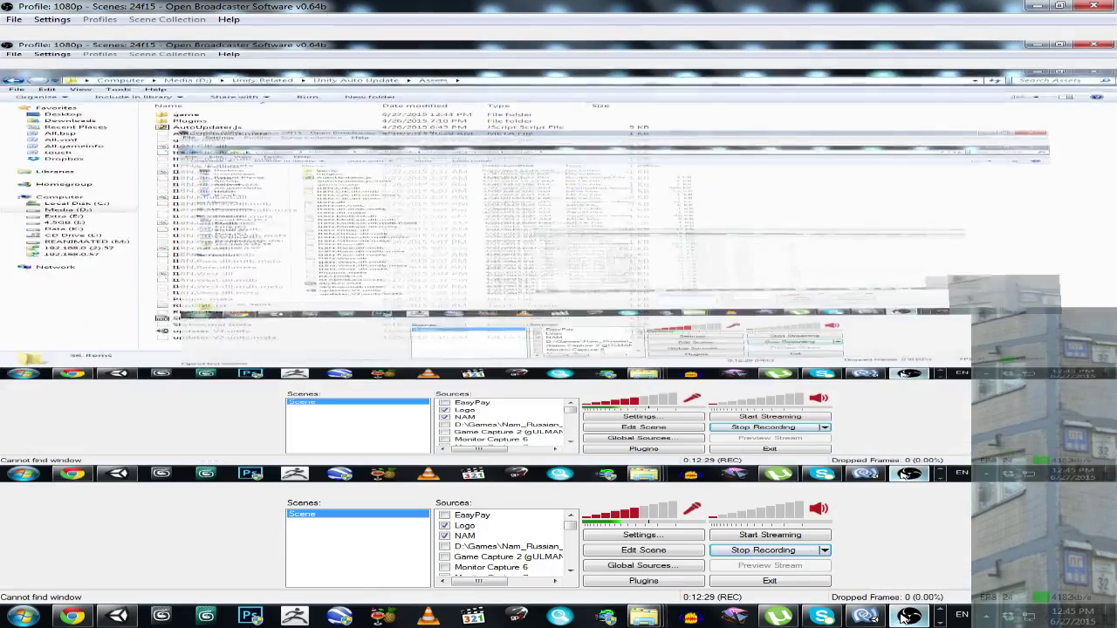